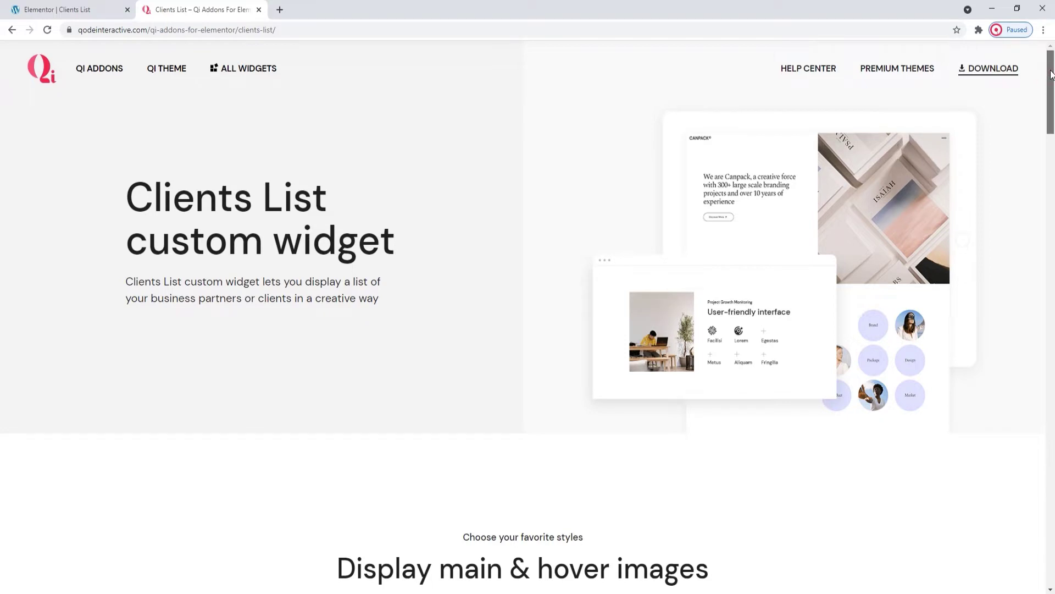
Scroll the Qi Addons Clients List demo page down to the bordered five-logo example.
drag(1051, 74, 1054, 126)
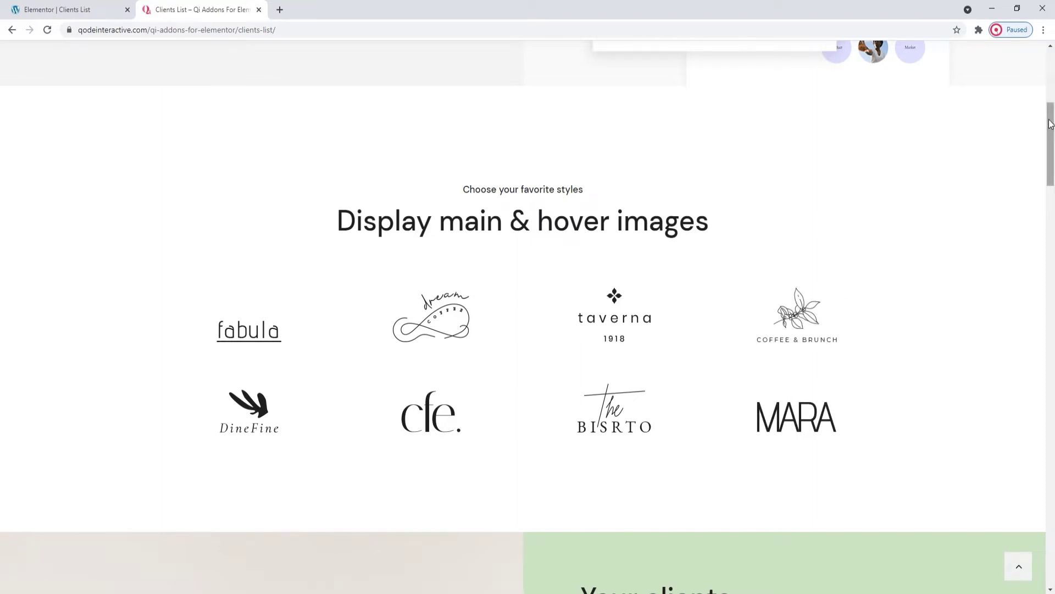
drag(1053, 125, 1053, 189)
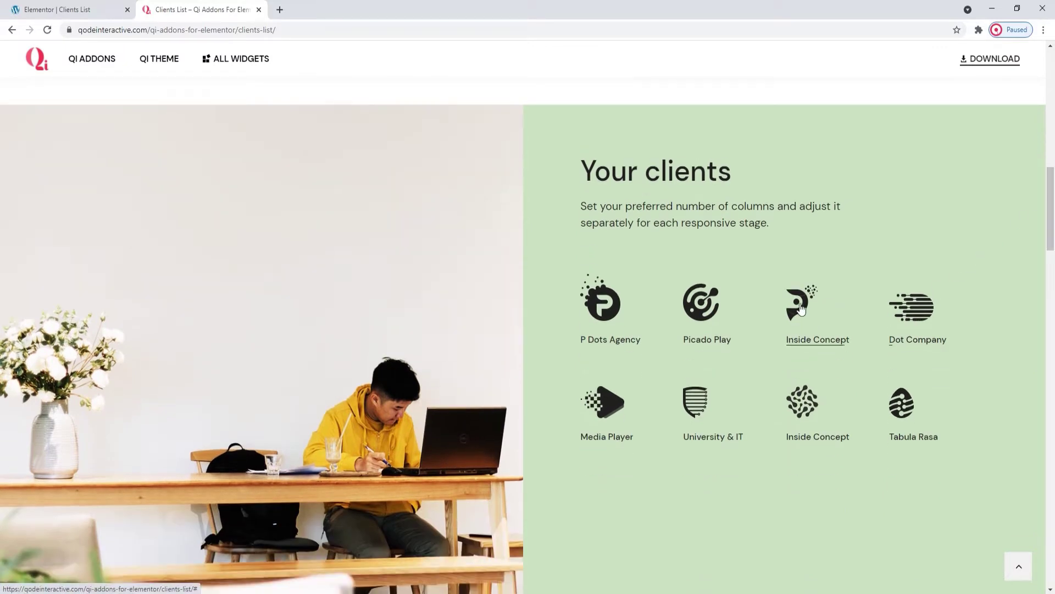
drag(1053, 190, 1053, 254)
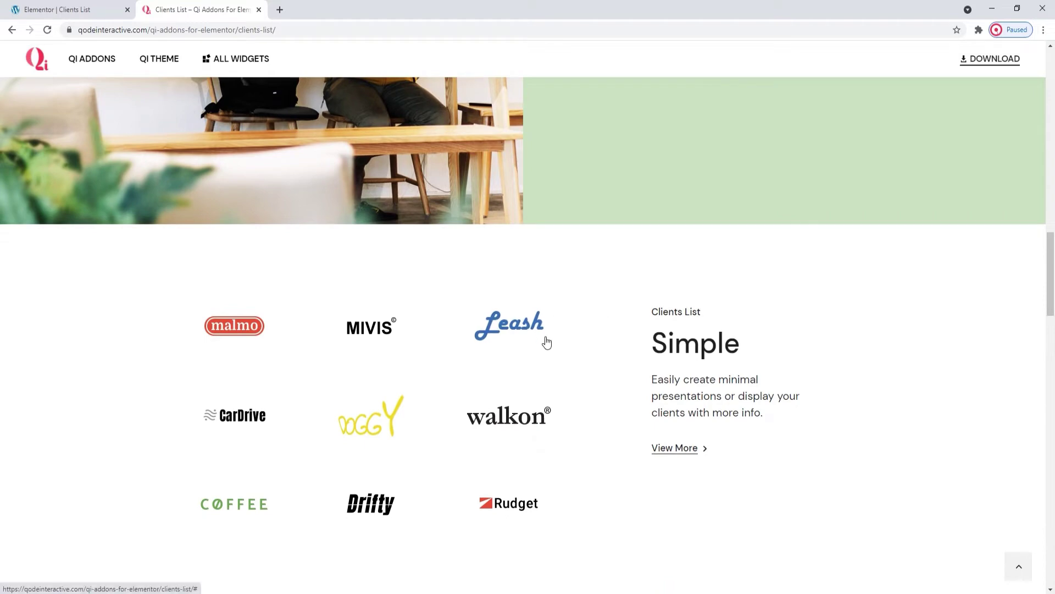
drag(1052, 269, 1053, 345)
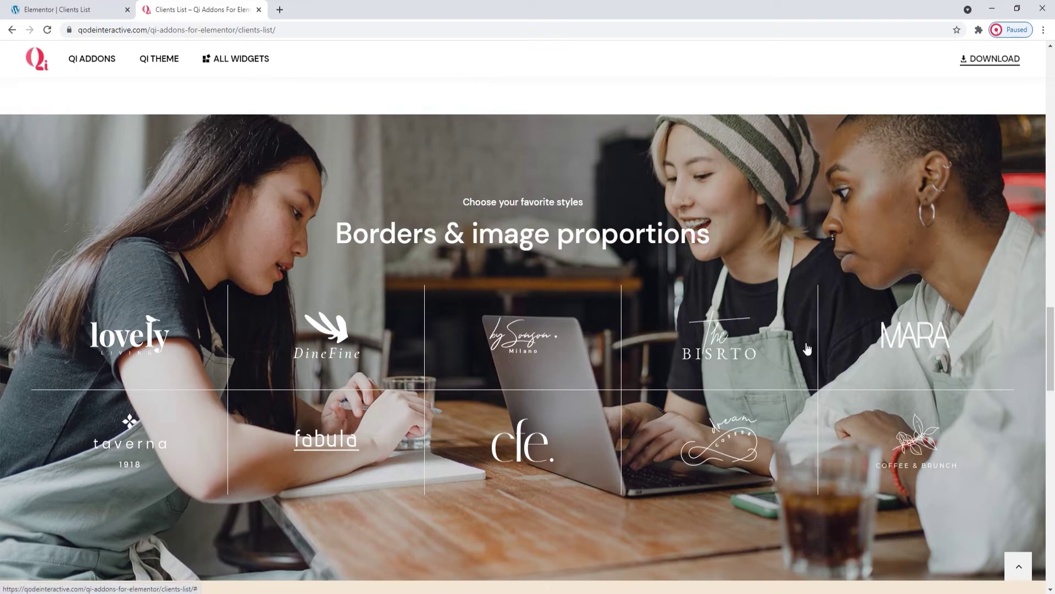
scroll(934, 341, down, 5)
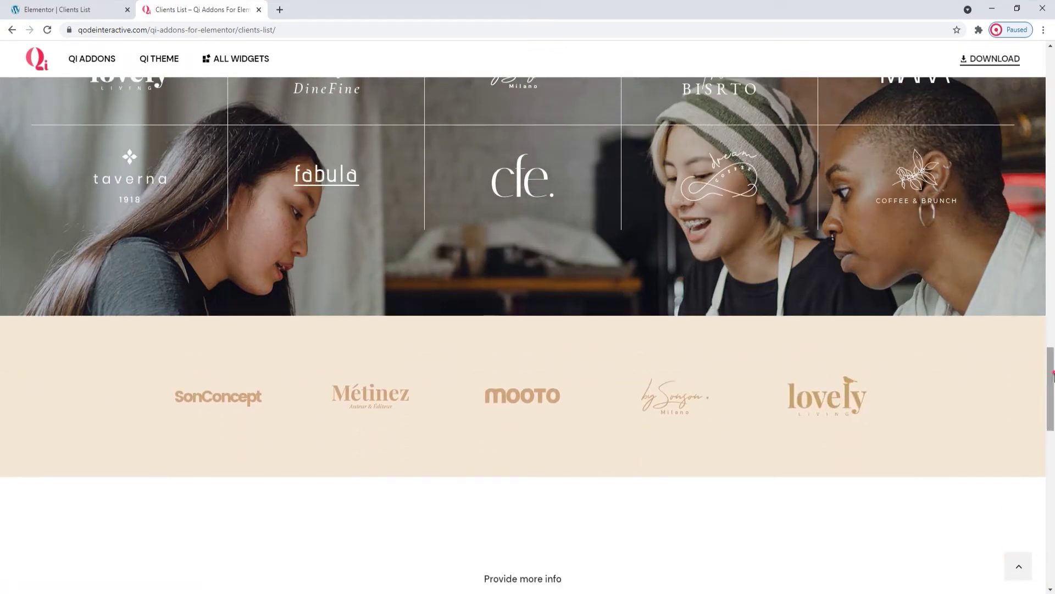
drag(1053, 382, 1053, 484)
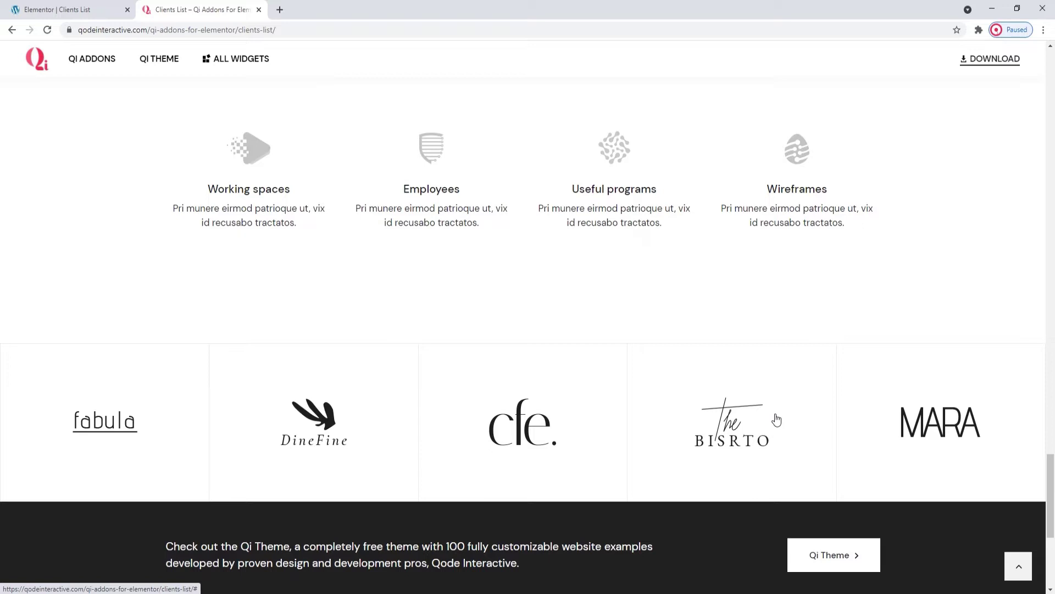
In the Elementor editor, search 'clien' and place the Clients List widget on the empty section.
click(66, 10)
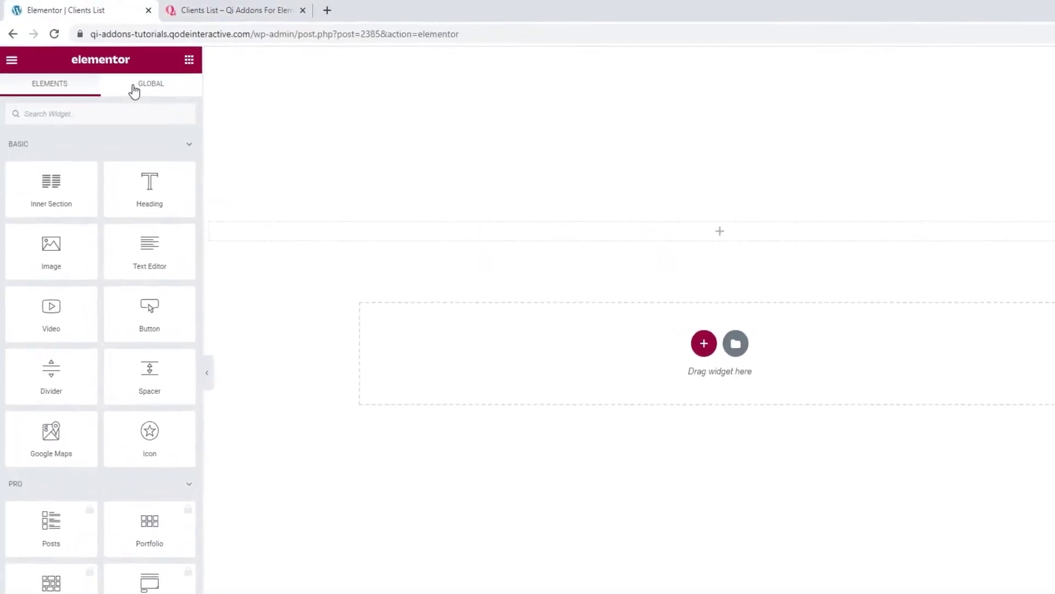
click(125, 111)
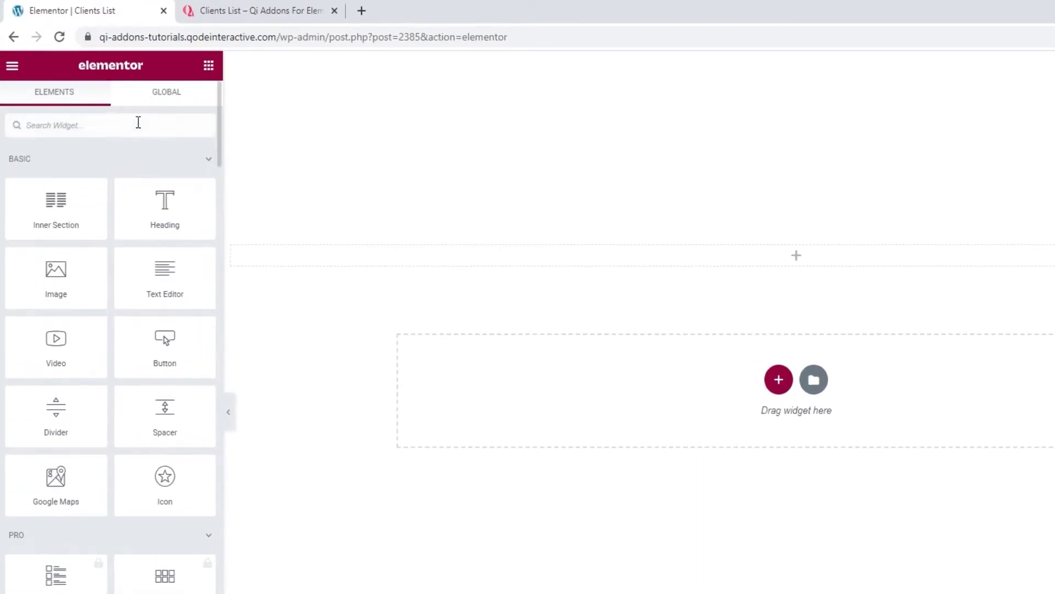
text(client)
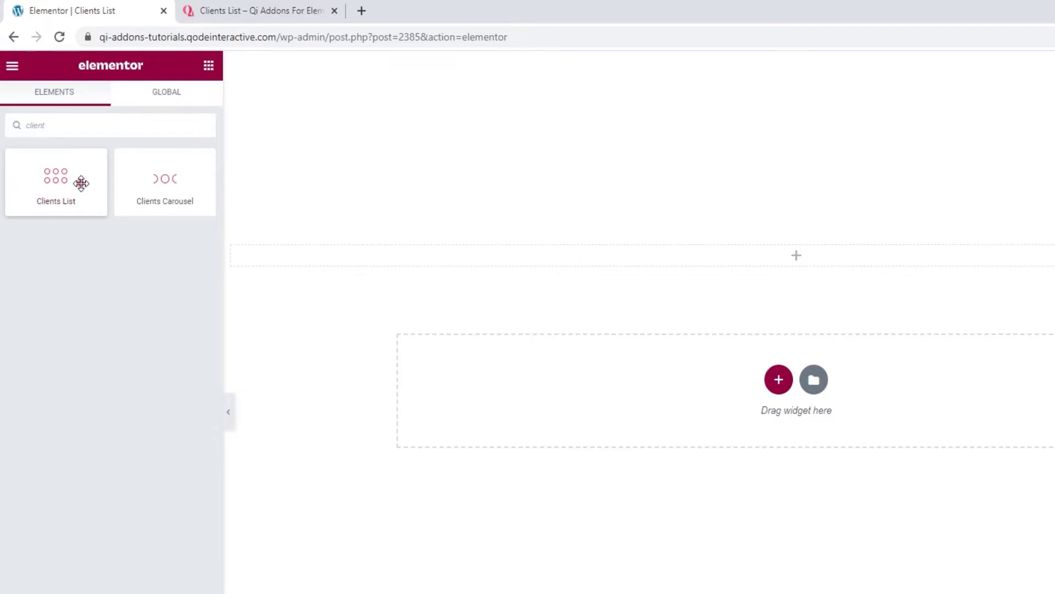
drag(80, 181, 383, 252)
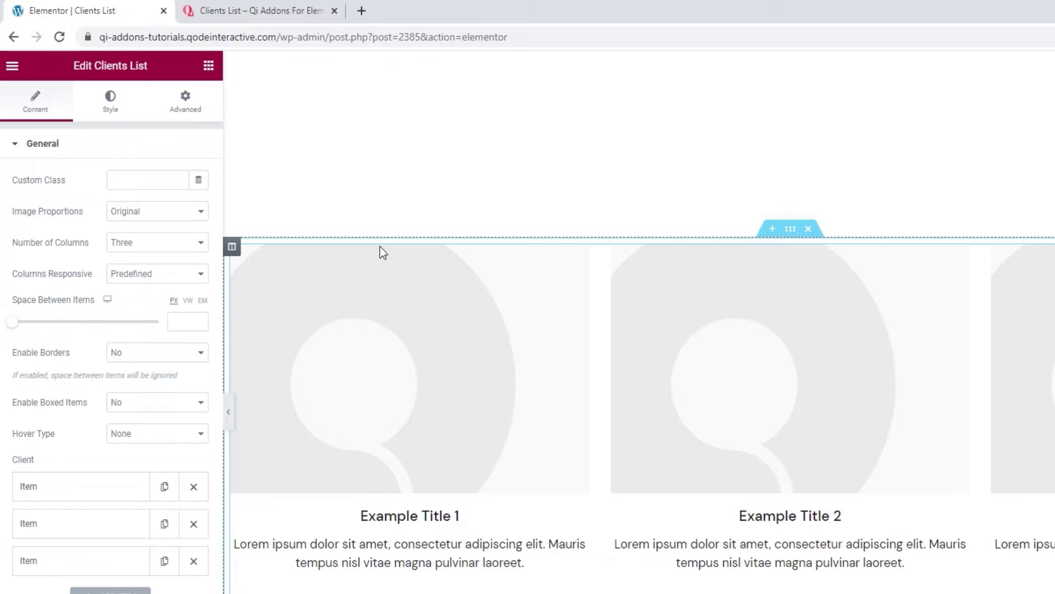
Add a fourth and a fifth client item to the list.
click(106, 587)
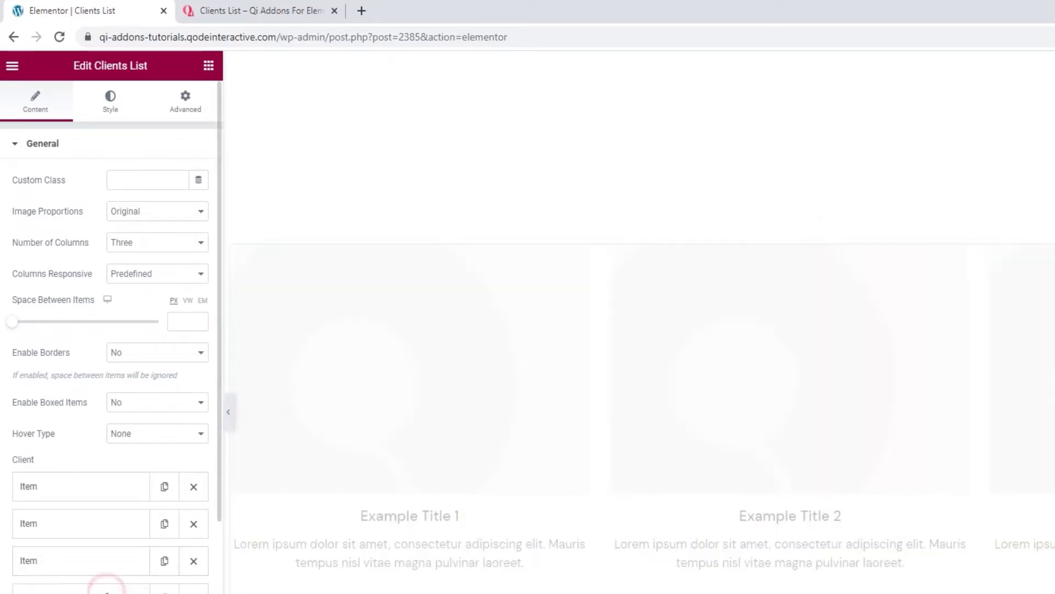
scroll(105, 522, down, 3)
click(101, 448)
click(106, 486)
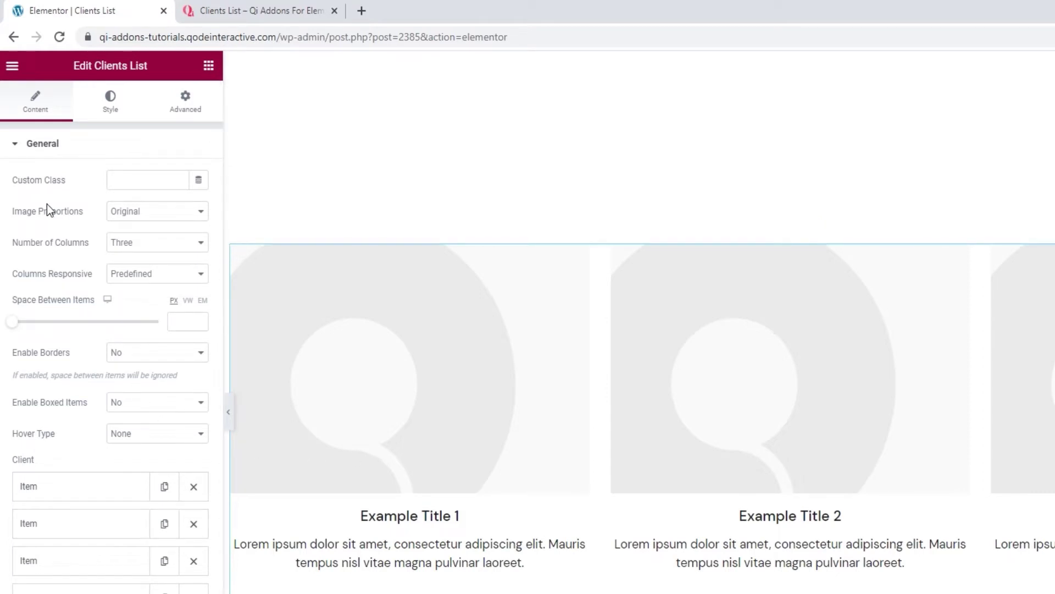
Keep Image Proportions on Original and set Number of Columns to Five.
click(183, 215)
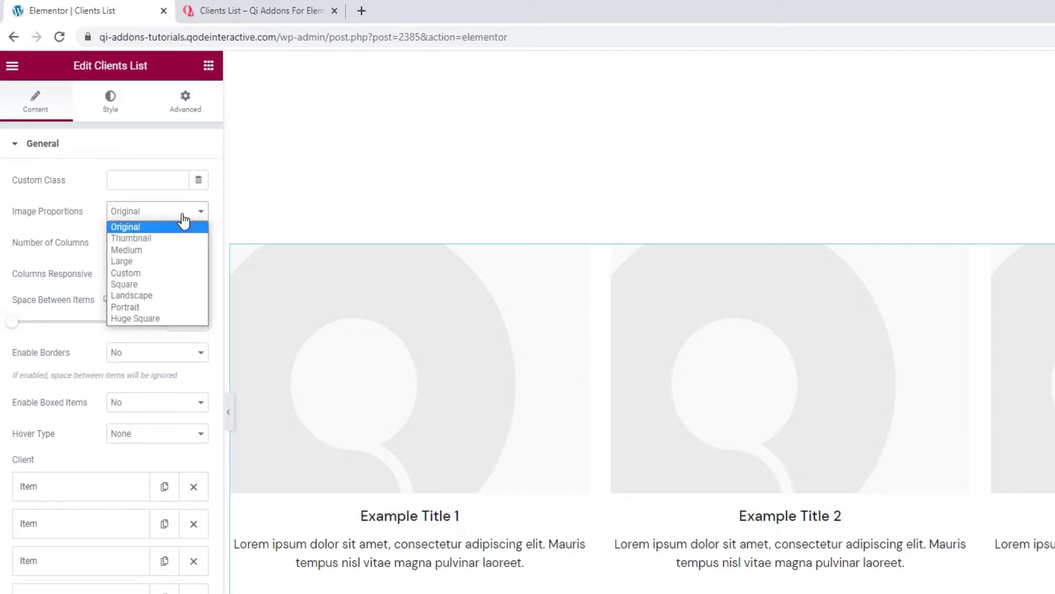
click(183, 215)
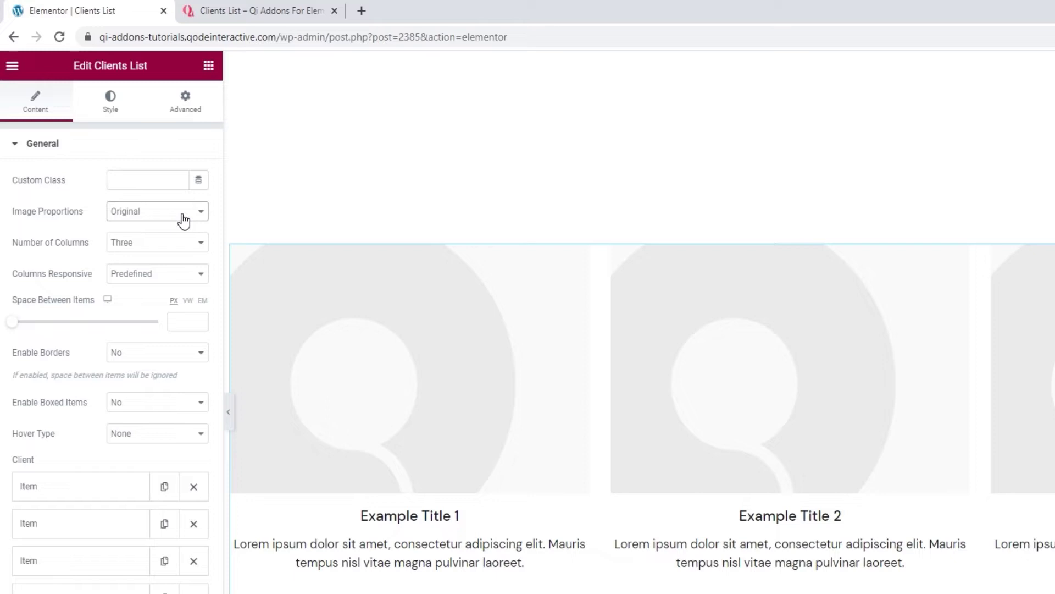
click(171, 255)
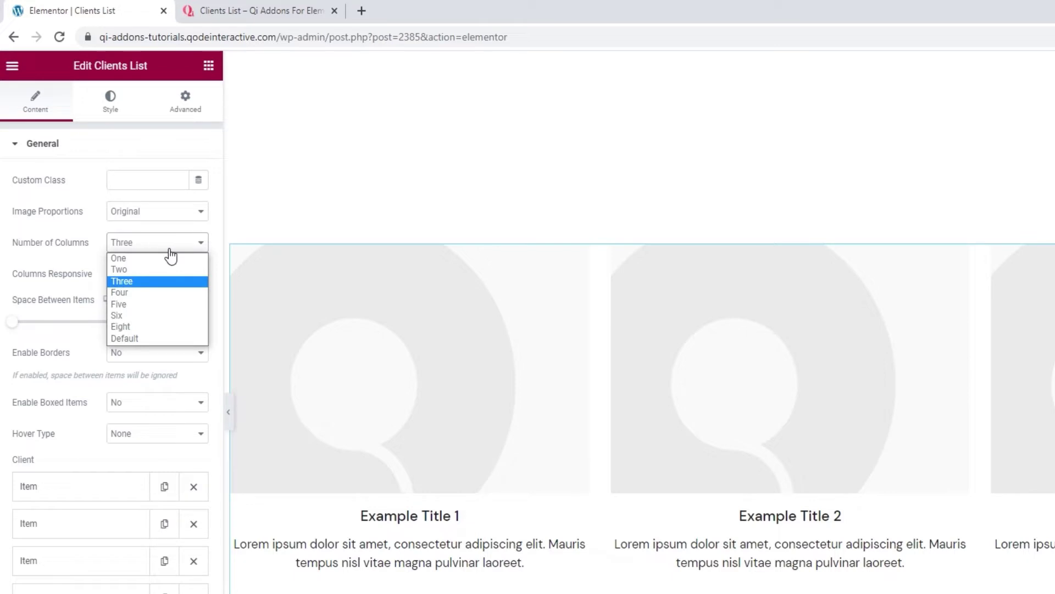
click(157, 307)
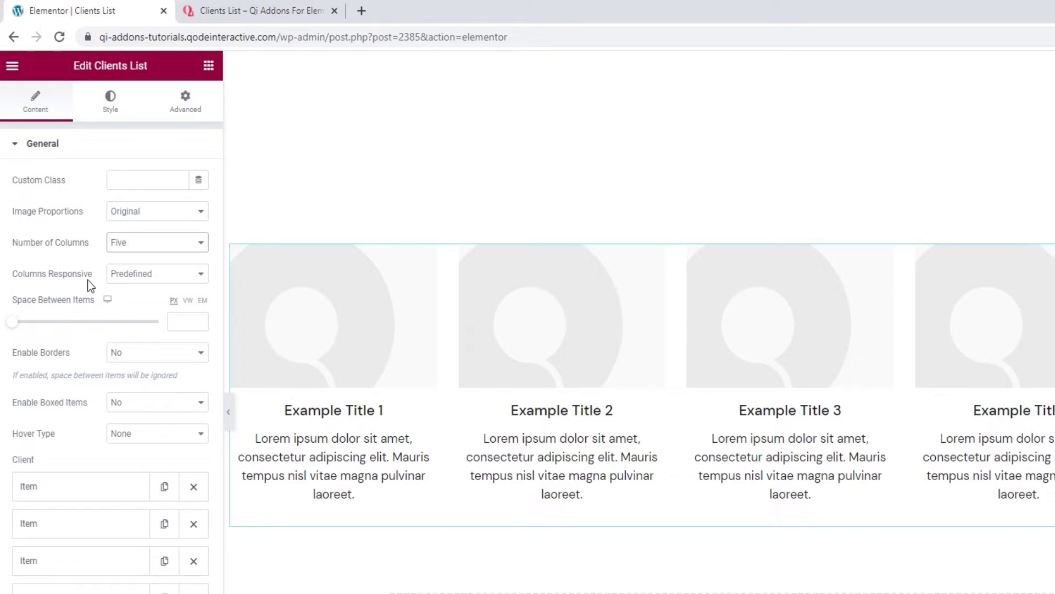
Switch Columns Responsive to Custom and use Five columns for 1367–1440px and 1025–1366px.
click(164, 275)
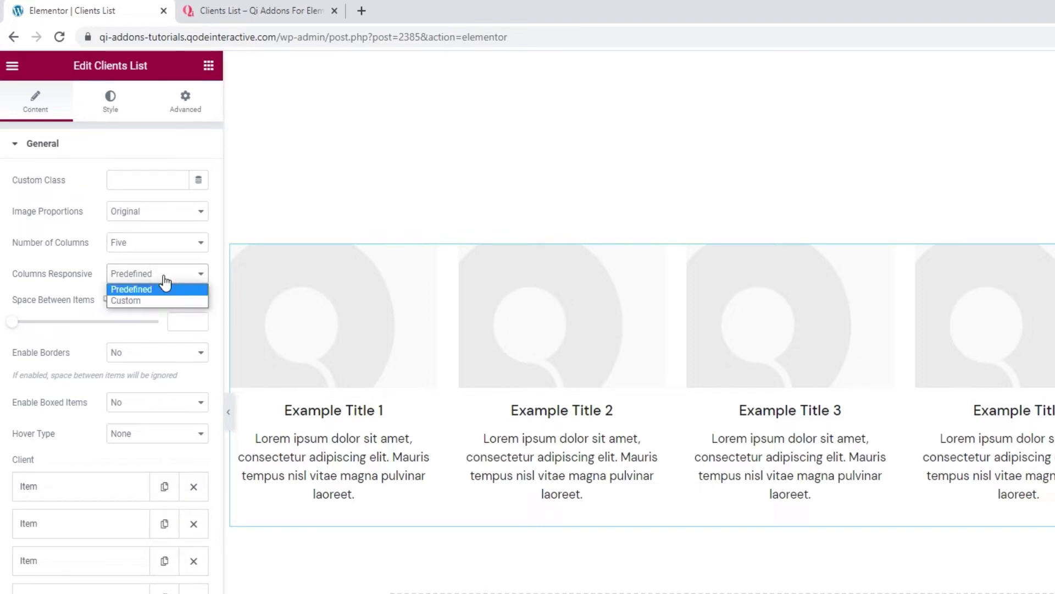
click(147, 301)
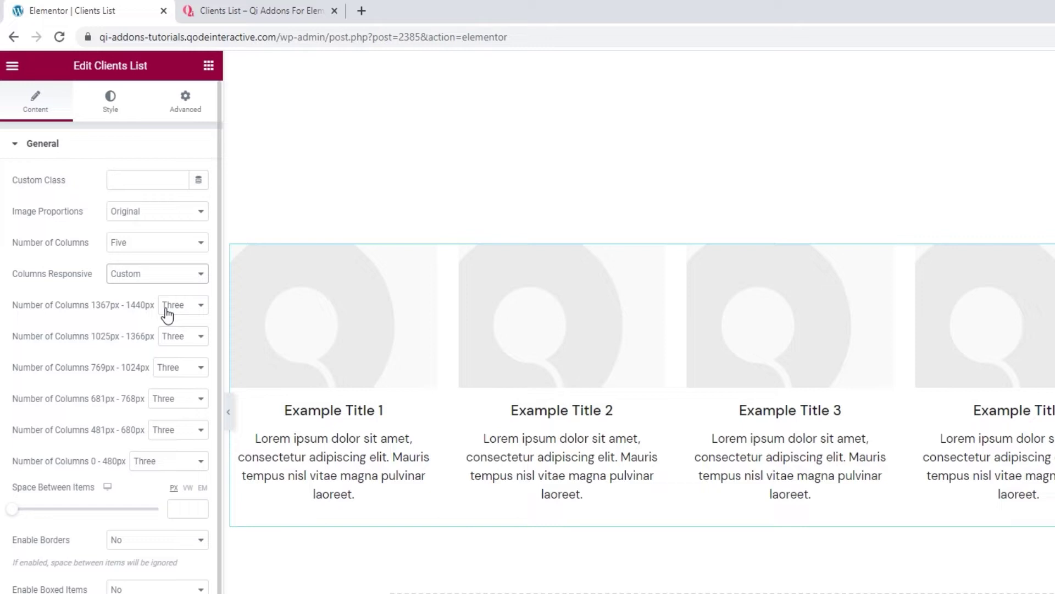
click(196, 308)
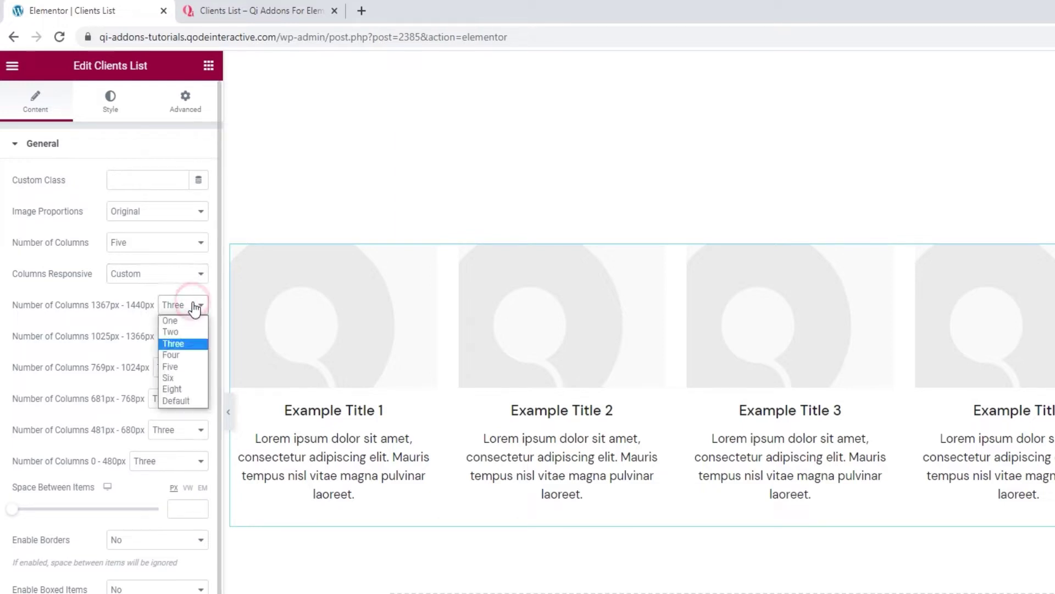
click(183, 367)
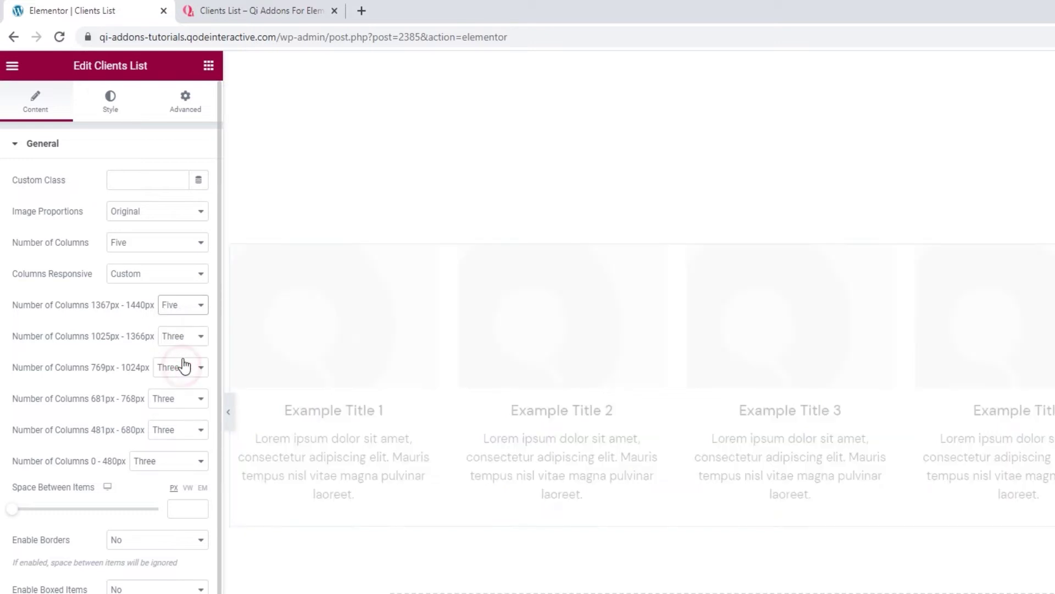
click(185, 341)
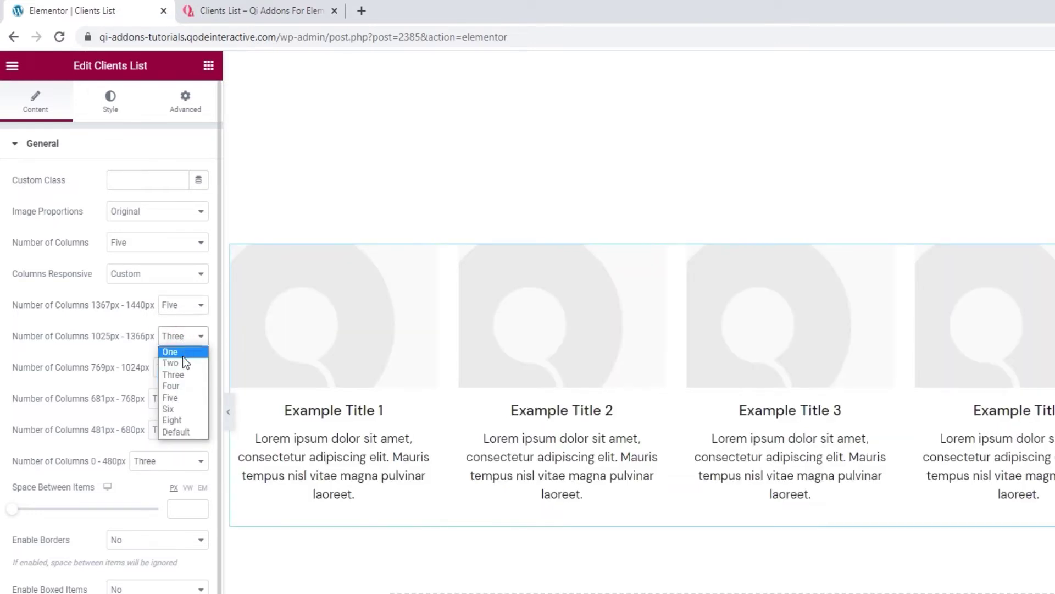
click(193, 397)
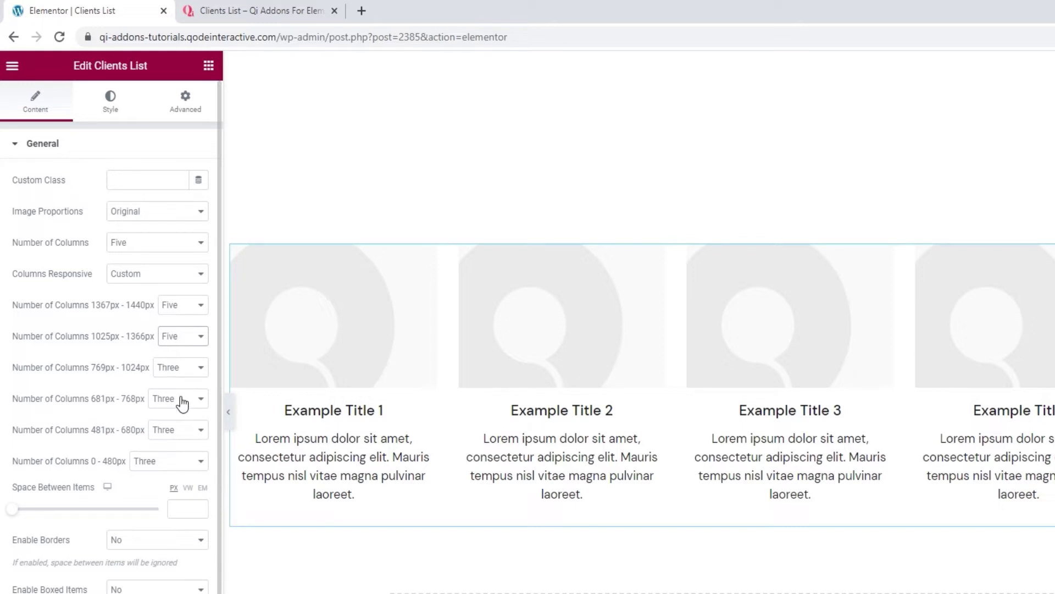
Use One column for the 481–680px and 0–480px screen ranges.
click(184, 433)
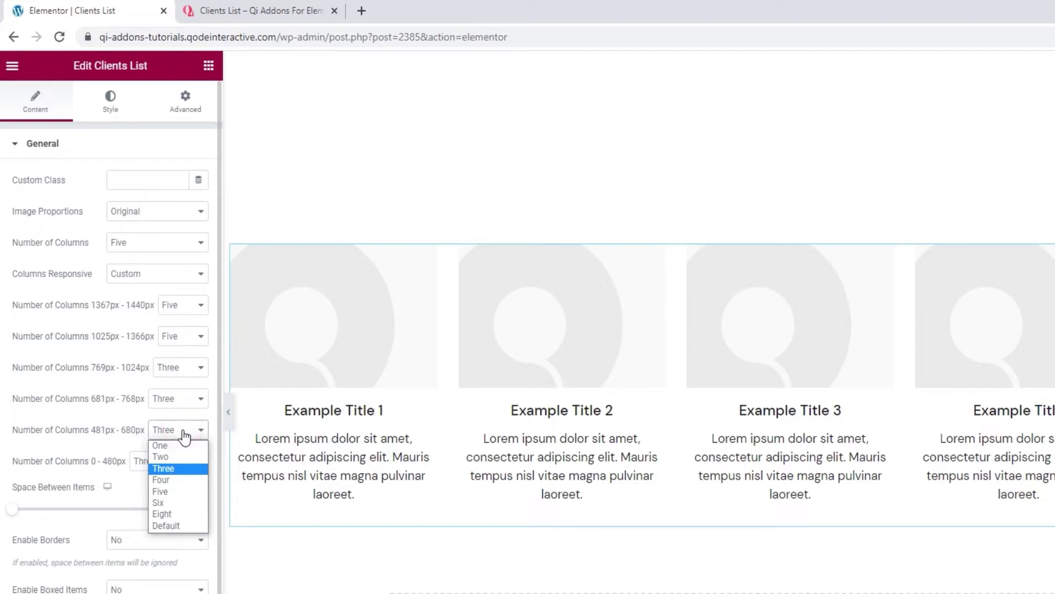
click(180, 444)
click(168, 463)
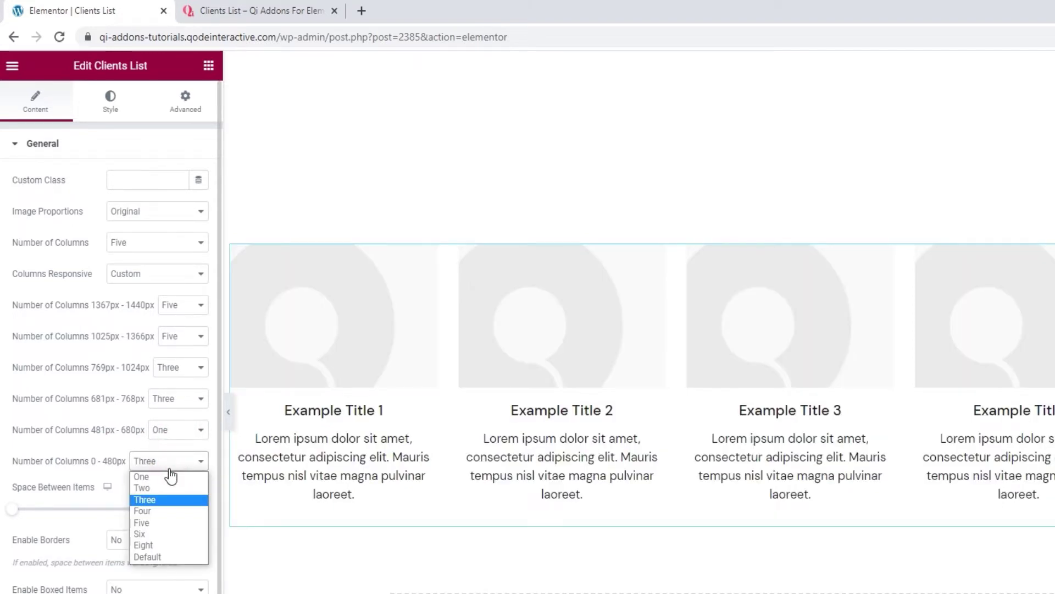
click(167, 476)
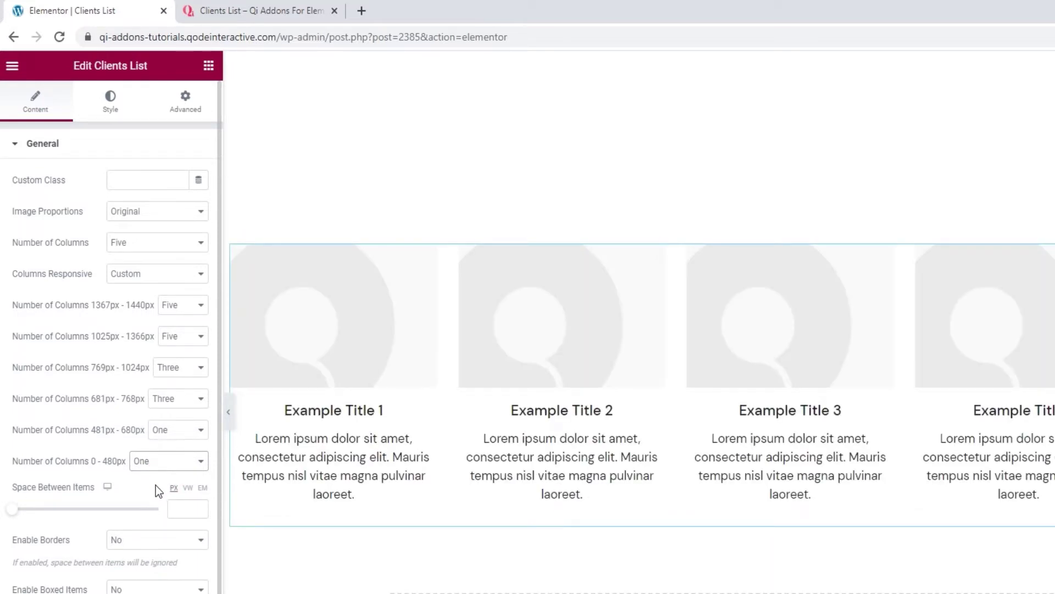
drag(16, 511, 67, 517)
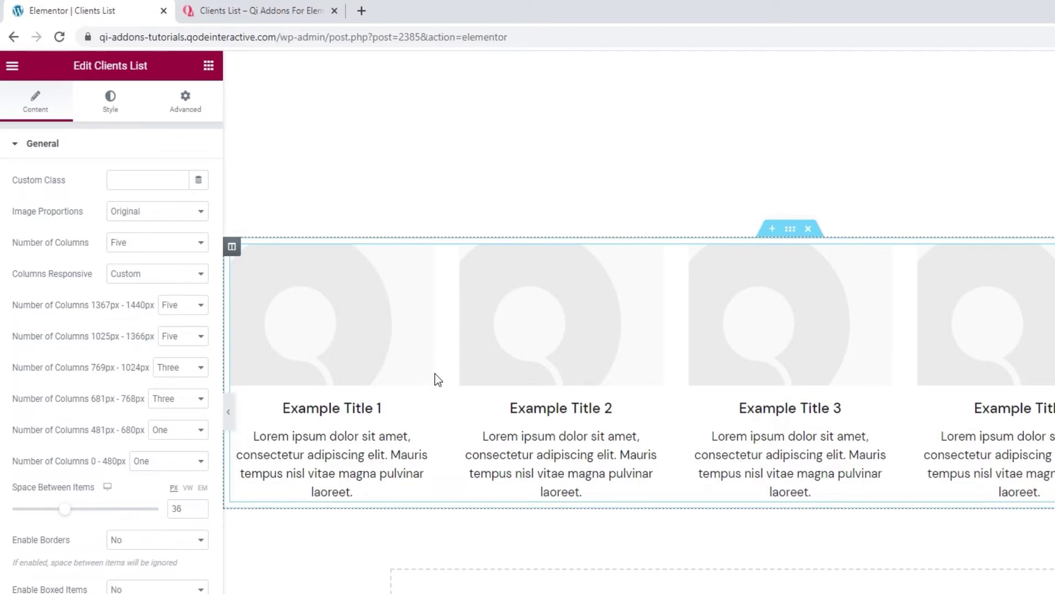
double_click(183, 503)
key(BackSpace)
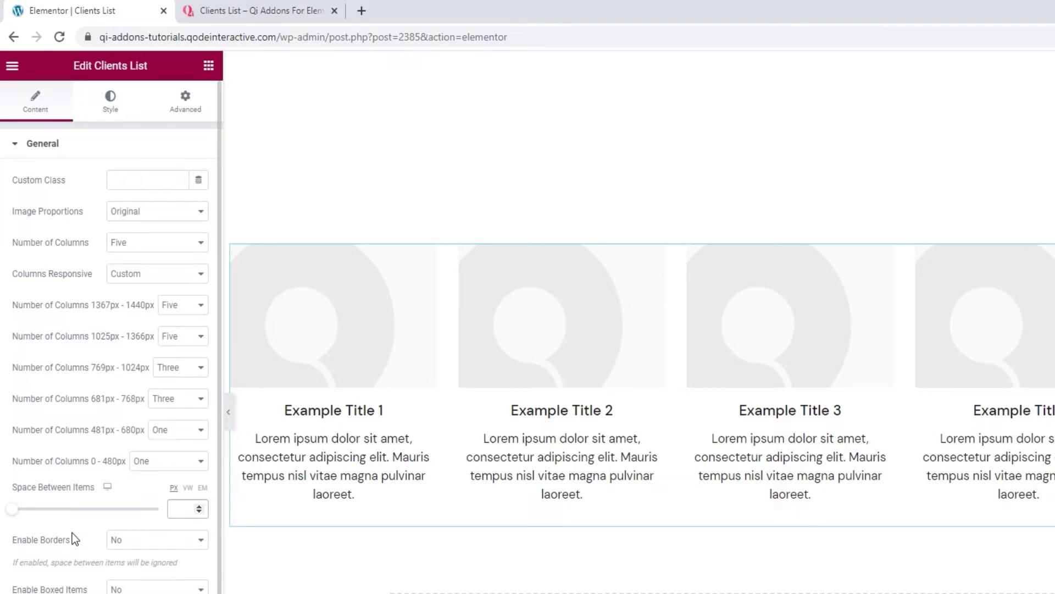
scroll(72, 533, down, 1)
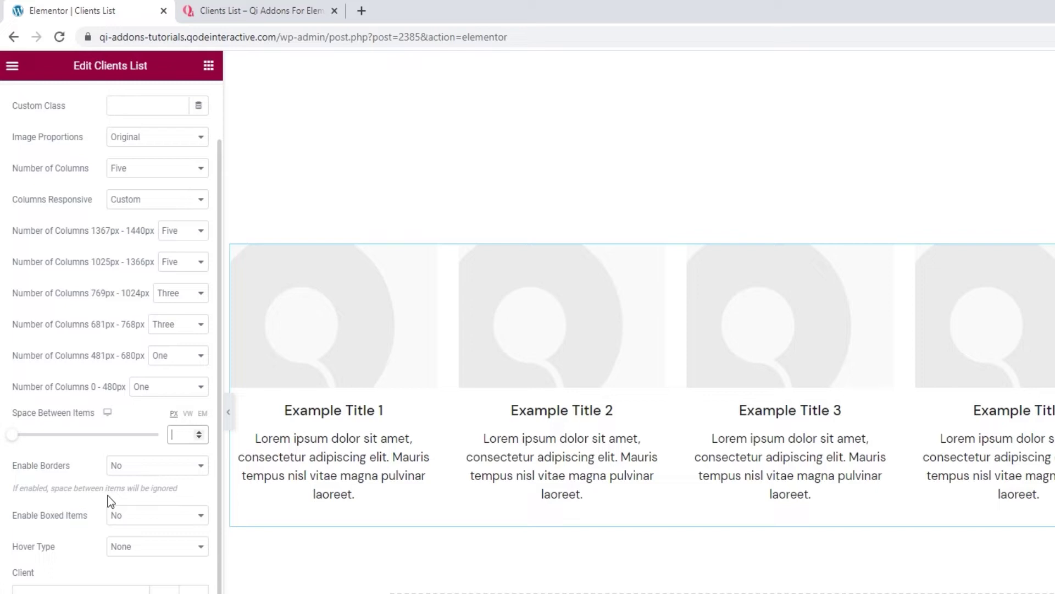
Set Enable Borders to All Border, after trying Inner Border, and return to the Elements panel.
click(144, 469)
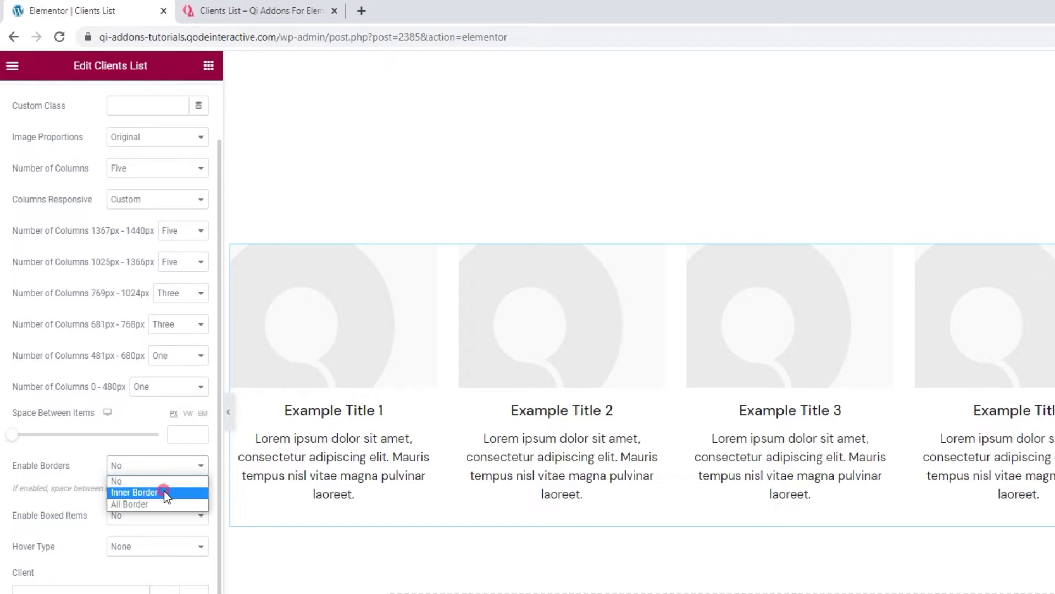
click(163, 491)
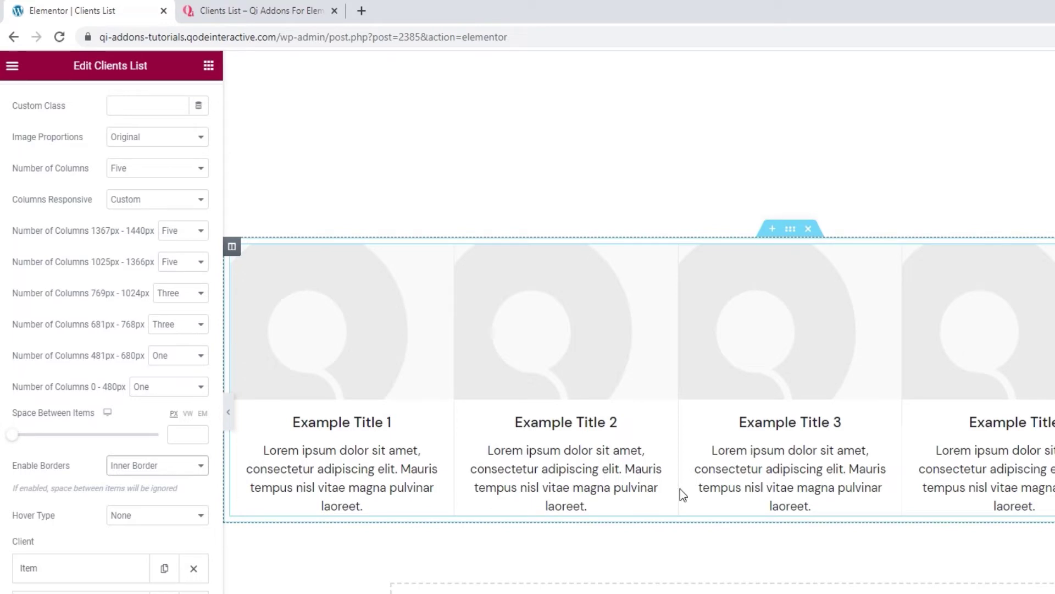
click(165, 466)
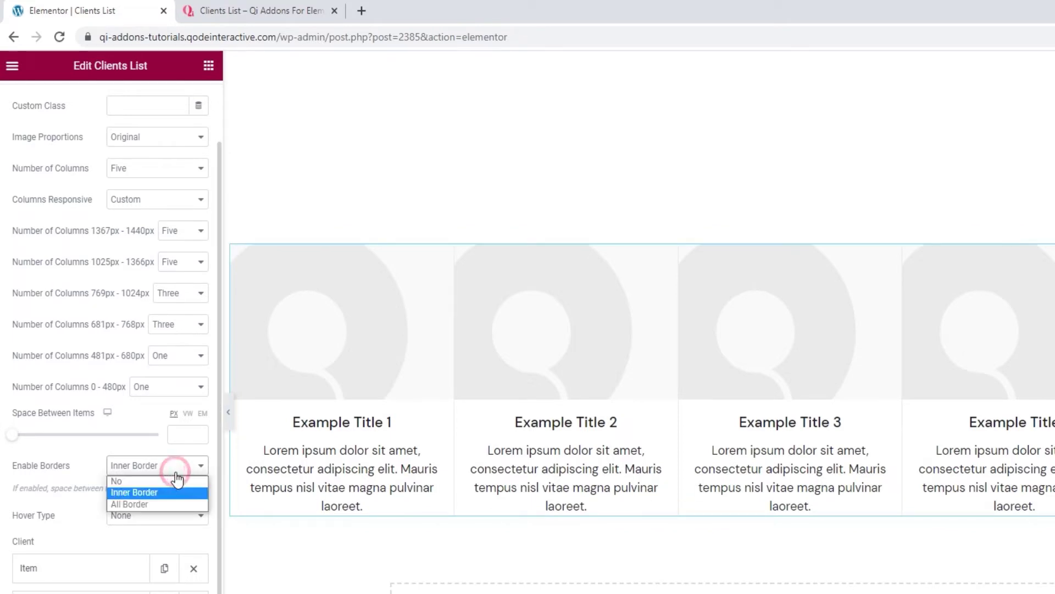
click(154, 502)
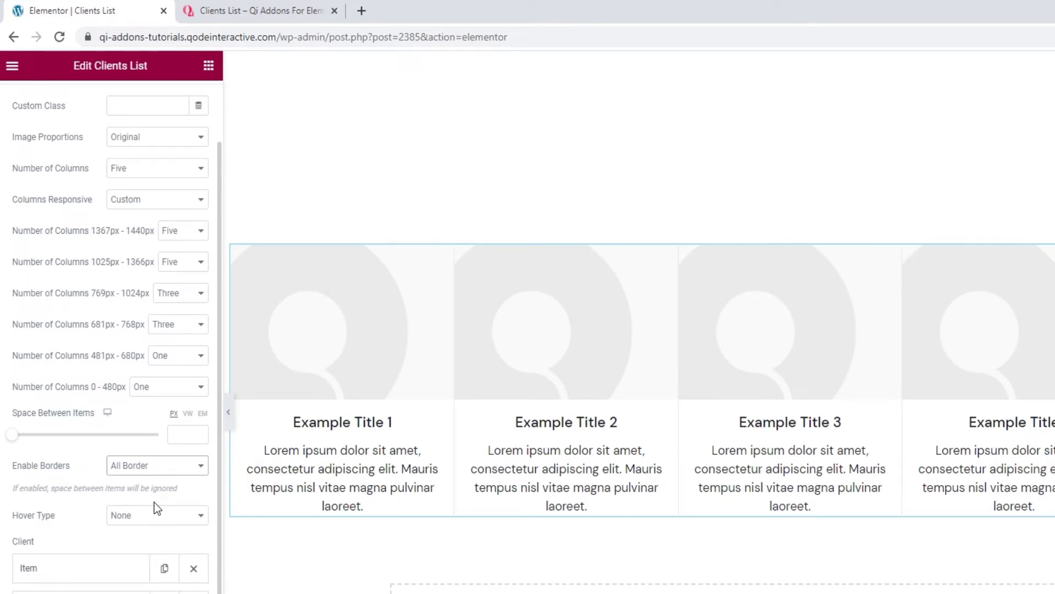
click(519, 141)
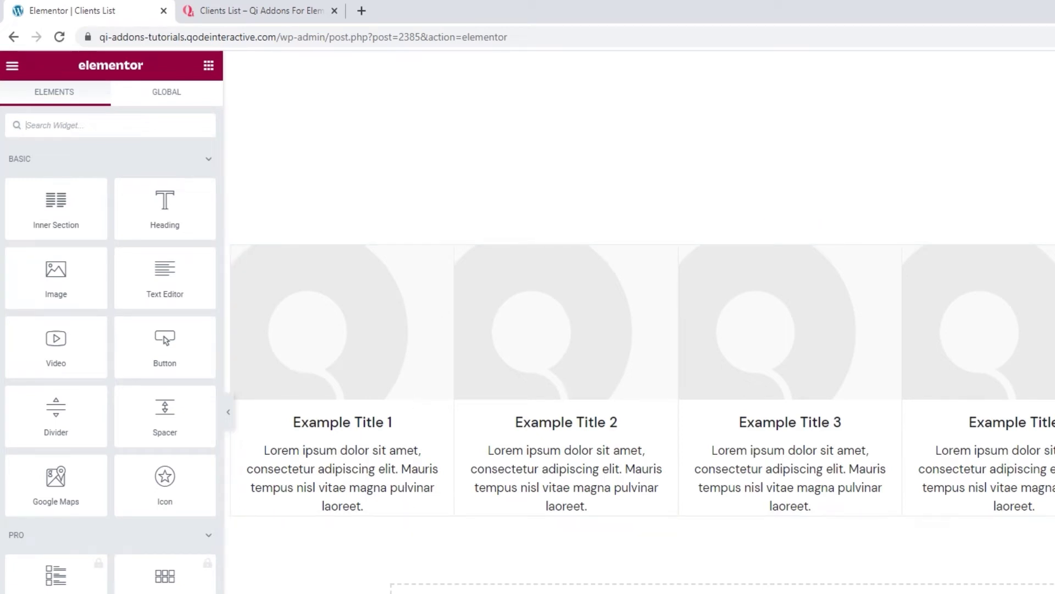
Reselect the Clients List widget and set Enable Borders to No.
click(351, 358)
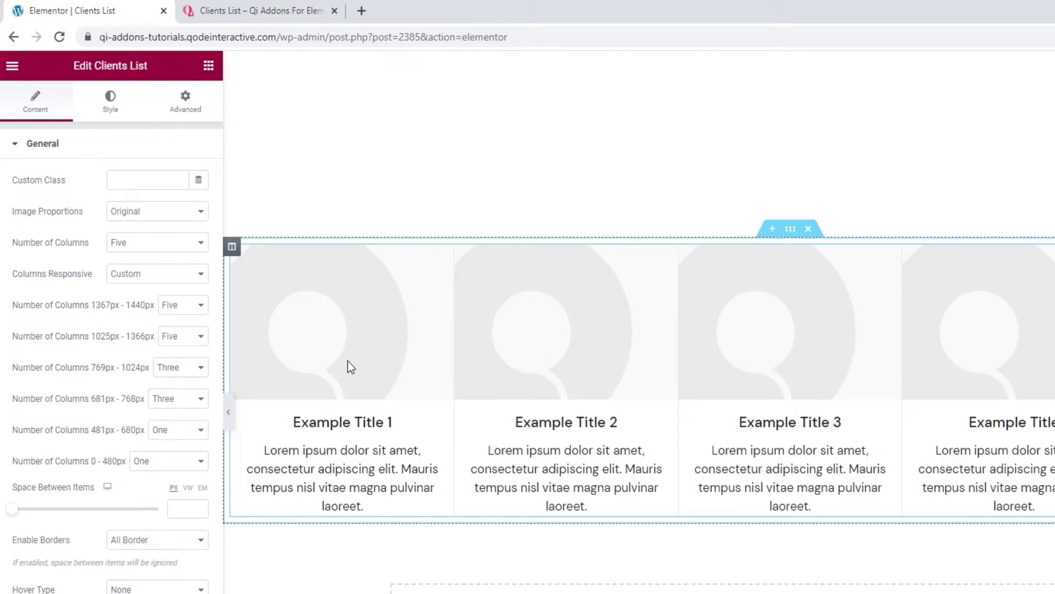
click(127, 541)
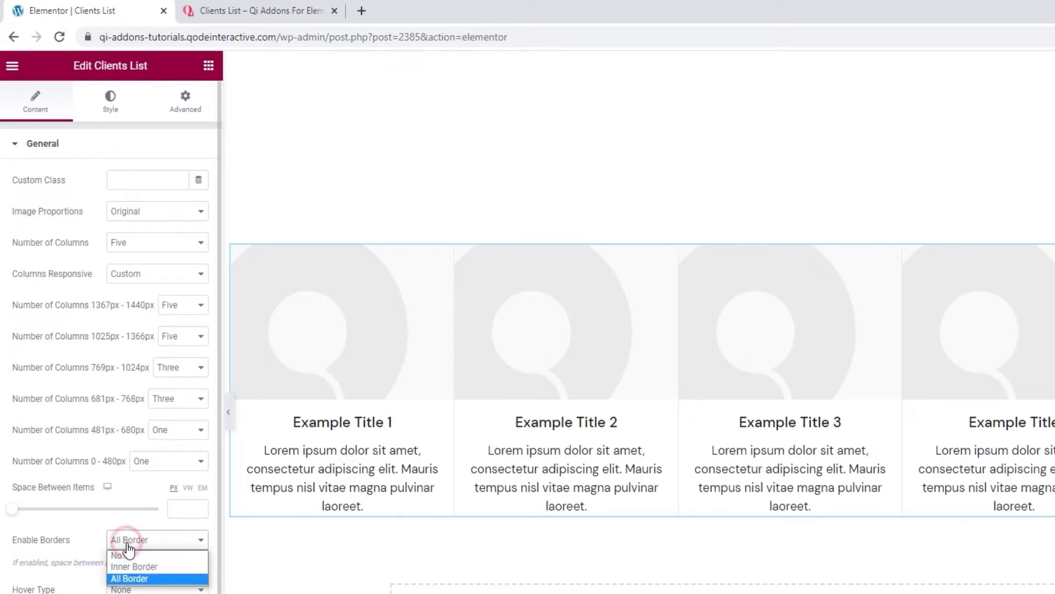
click(135, 556)
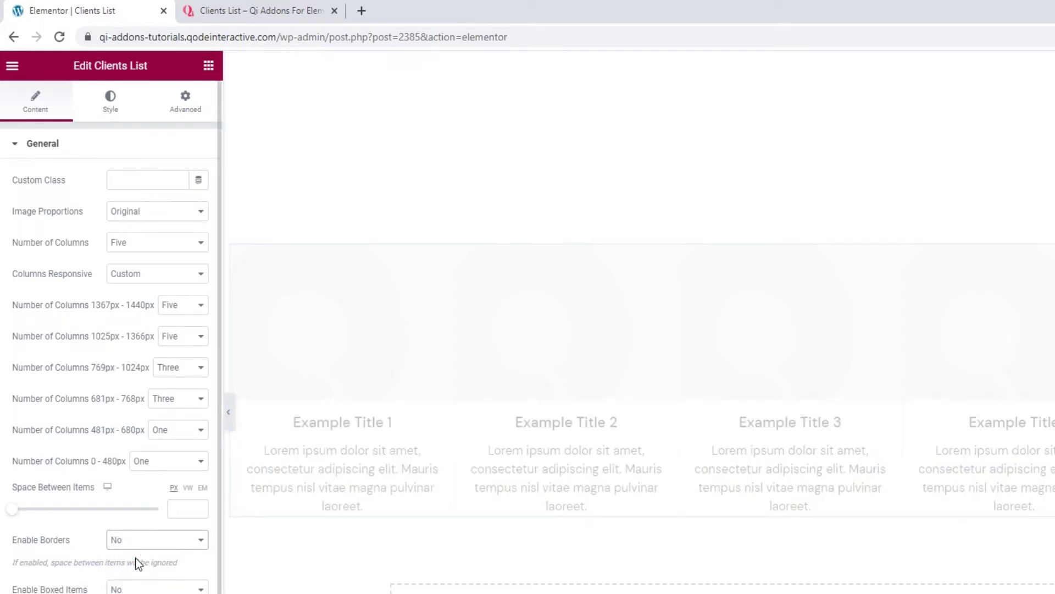
scroll(146, 524, down, 2)
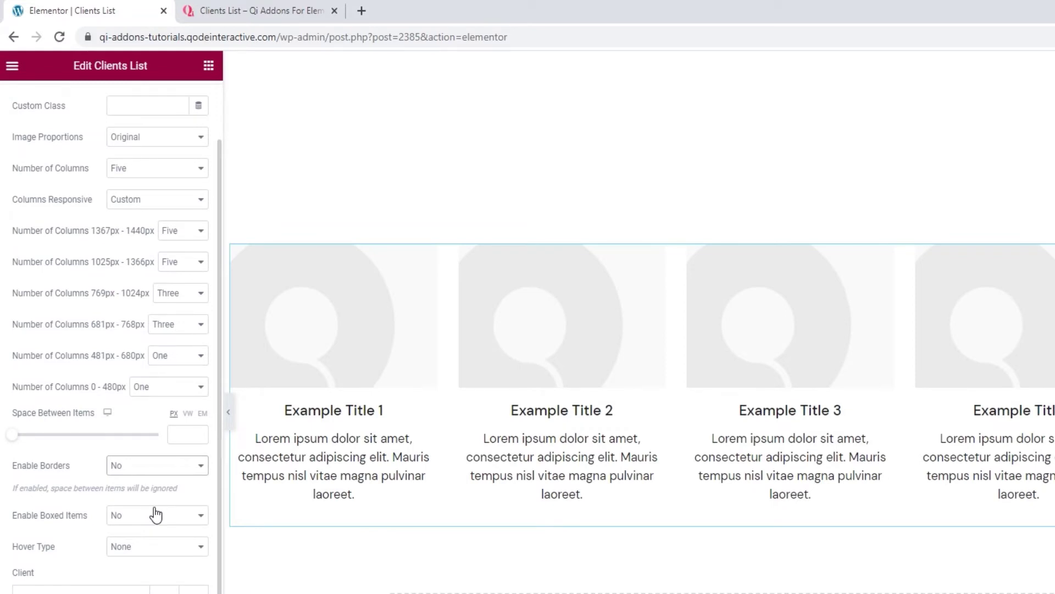
Toggle Enable Boxed Items to Yes and back to No, then restore All Border.
click(156, 515)
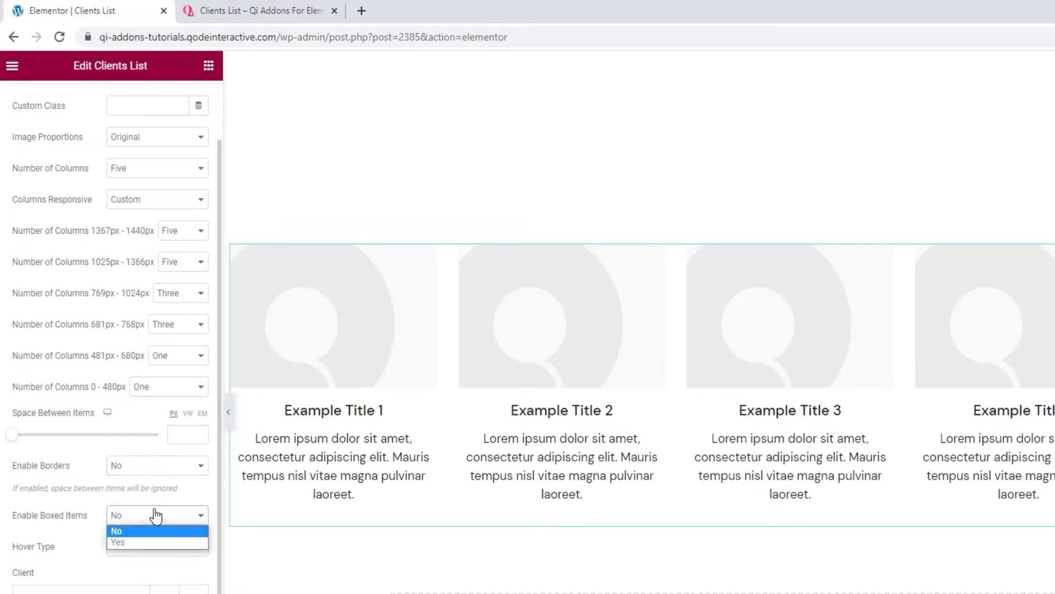
click(141, 546)
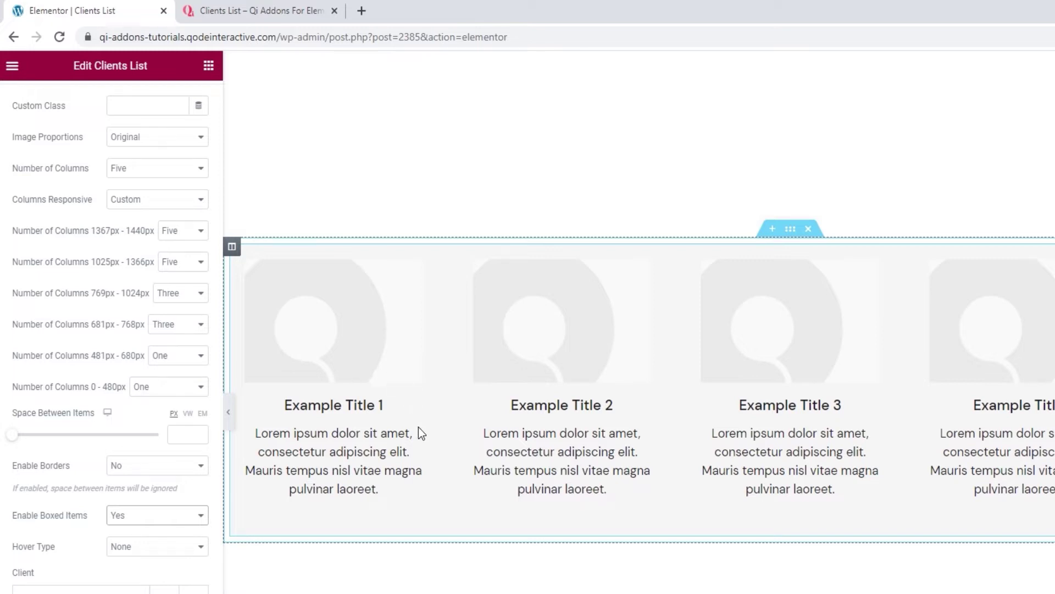
click(172, 517)
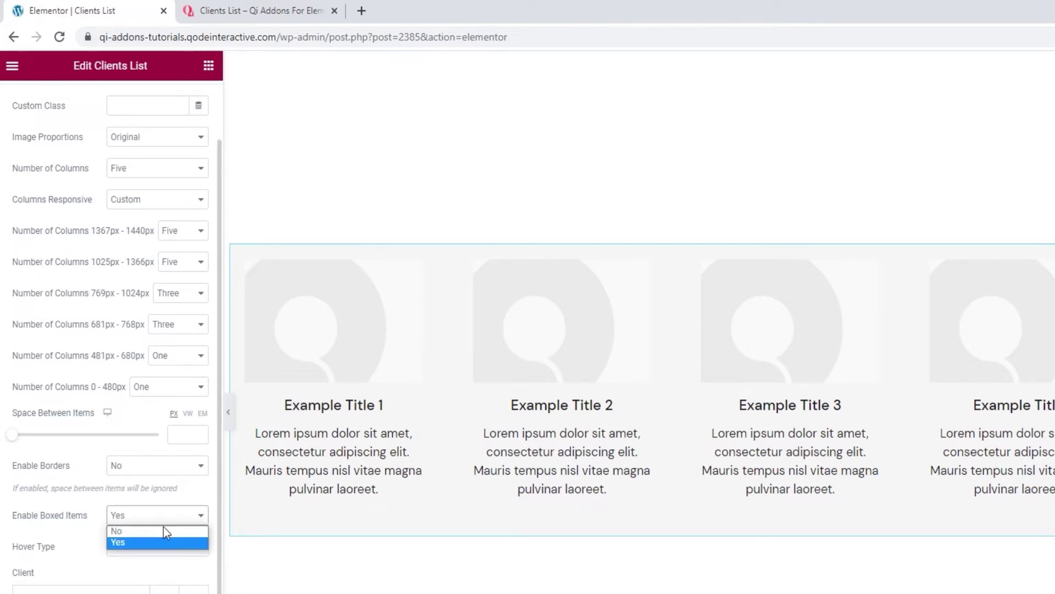
click(163, 529)
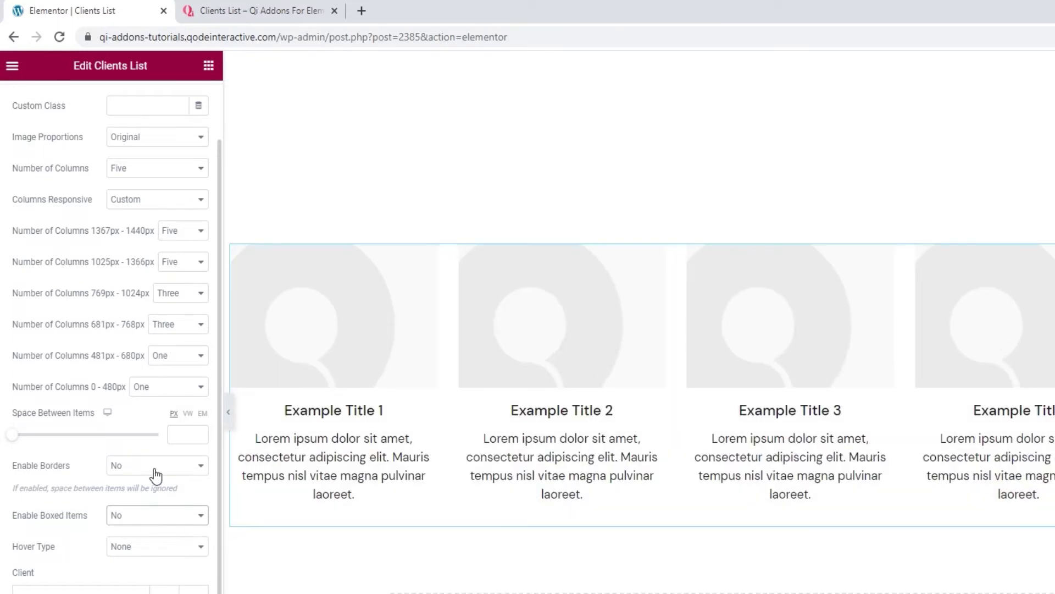
click(154, 472)
click(141, 501)
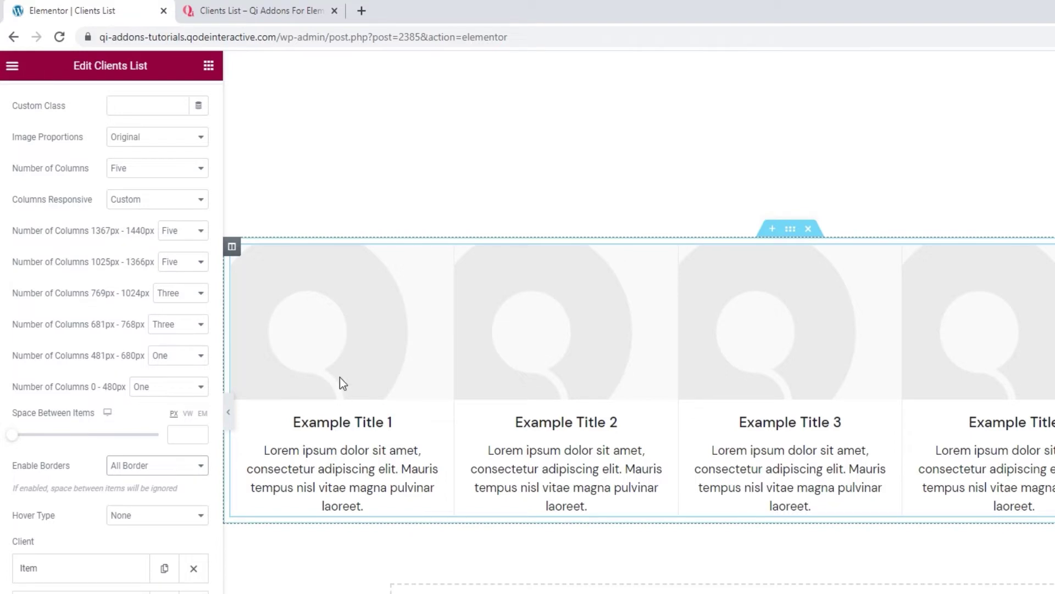
click(177, 517)
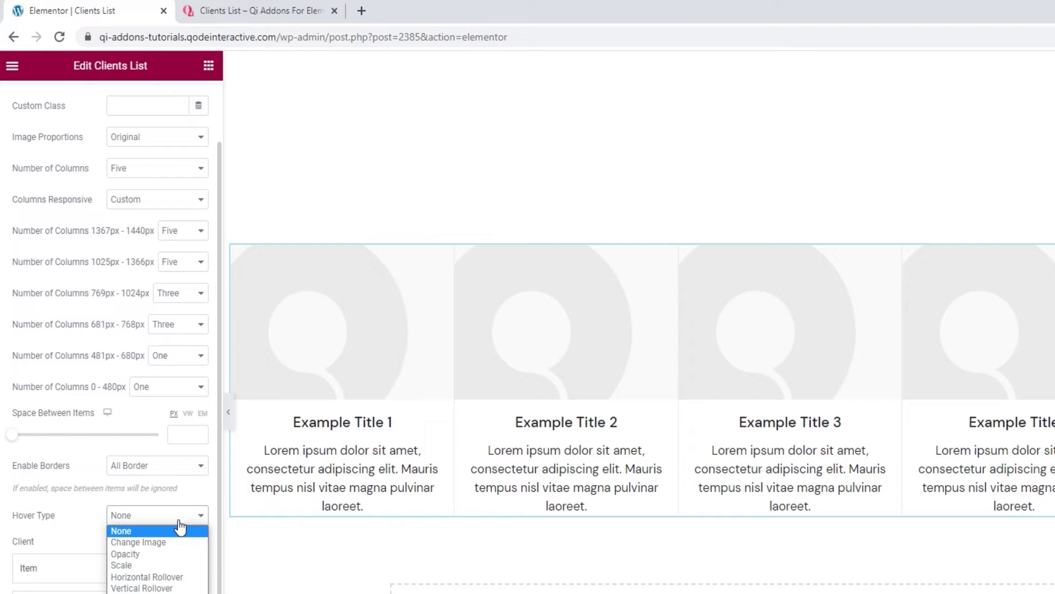
Try the Change Image, Opacity, Scale and Horizontal Rollover hover types, then choose Vertical Rollover.
click(167, 542)
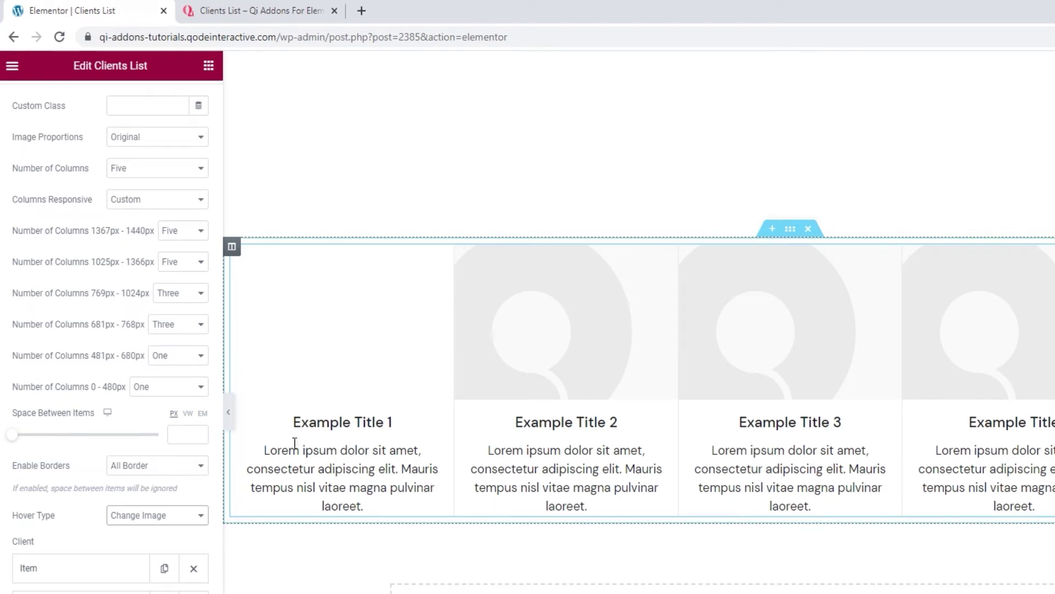
click(155, 525)
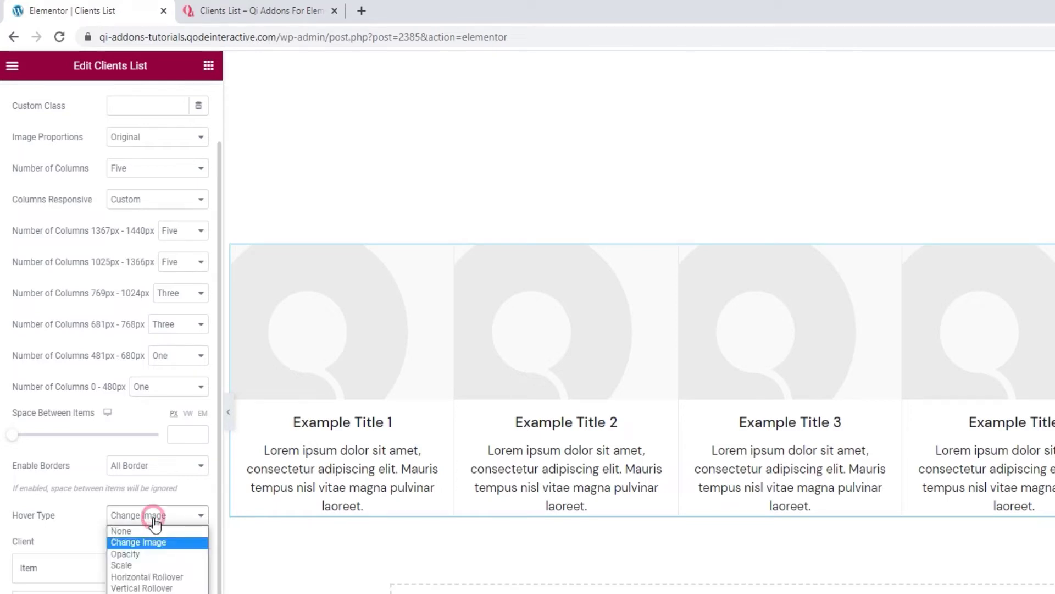
click(166, 555)
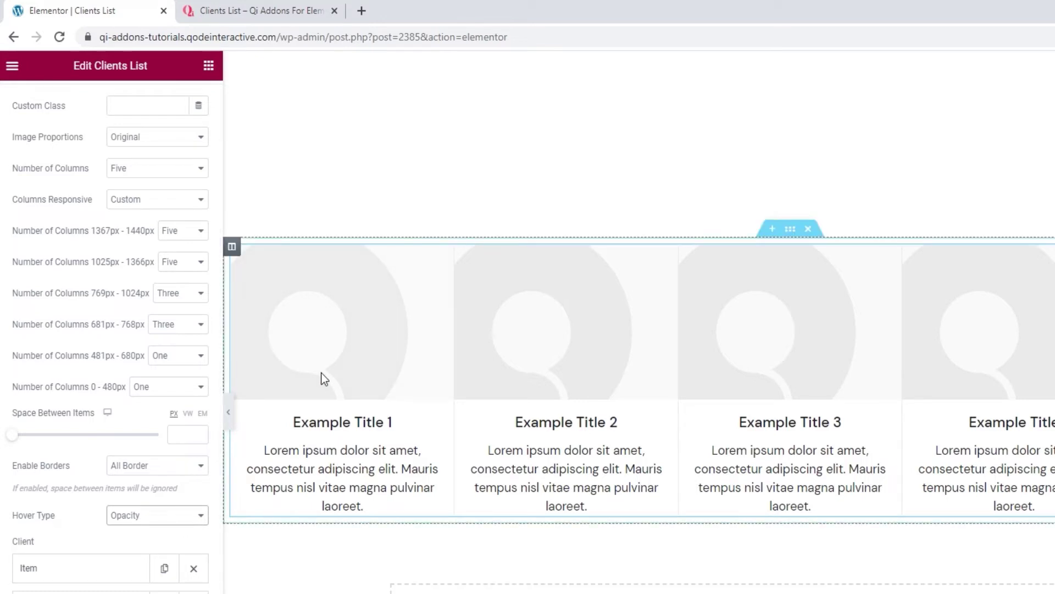
click(157, 515)
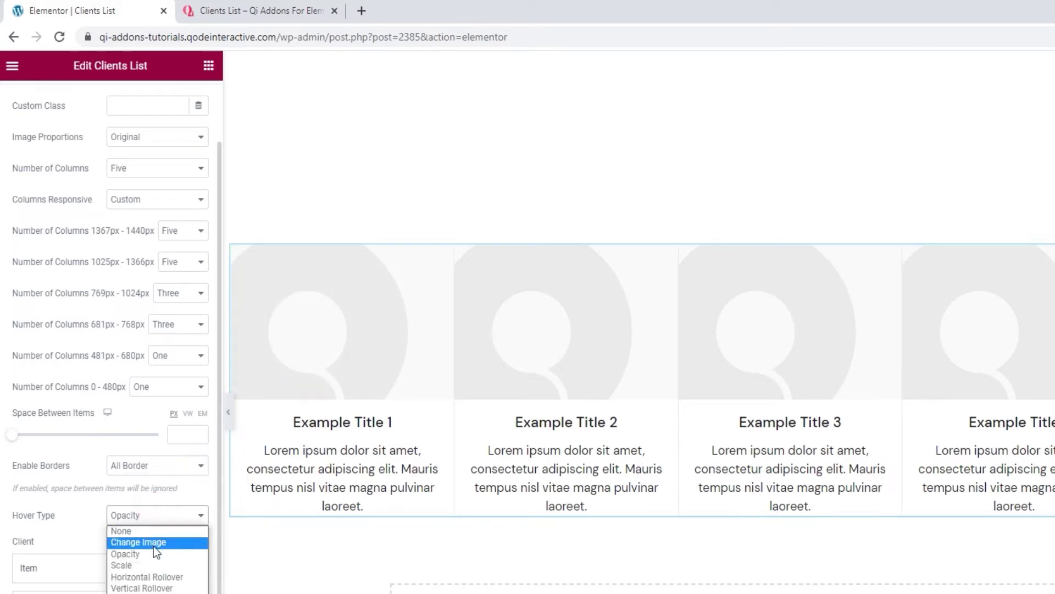
click(149, 563)
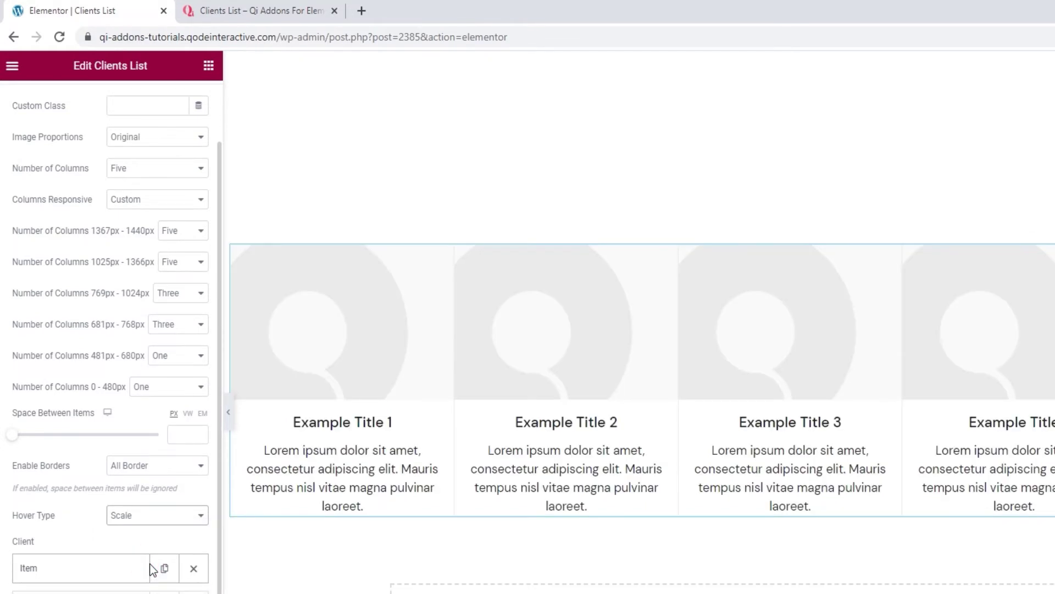
click(160, 517)
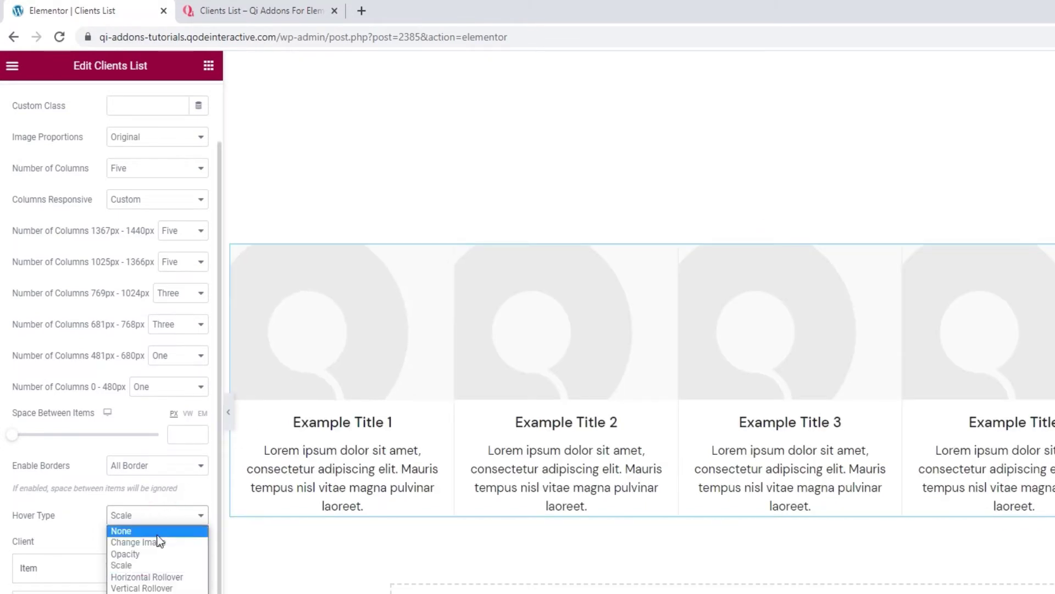
click(156, 576)
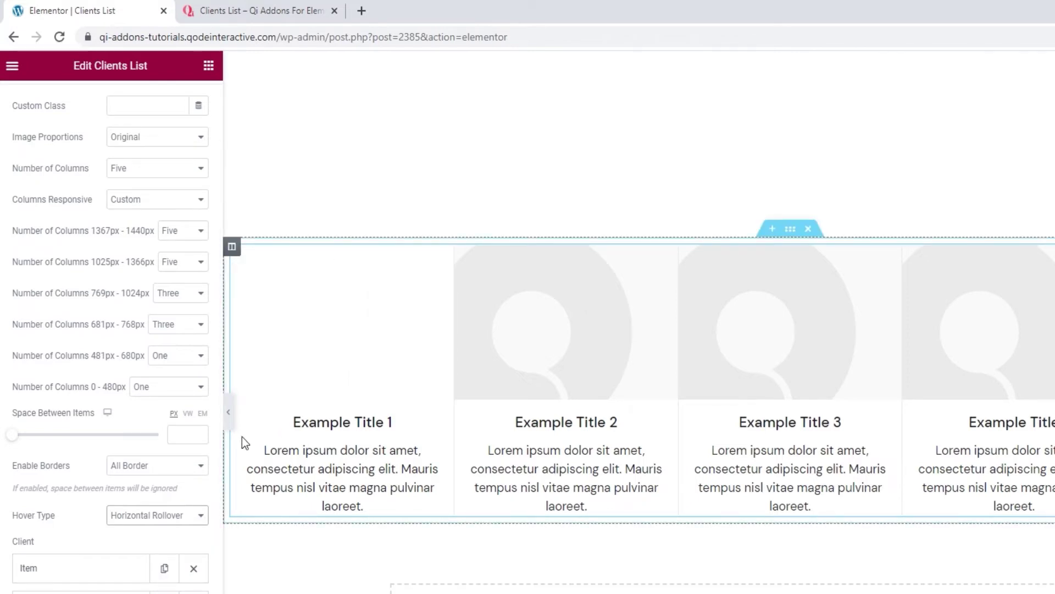
click(165, 518)
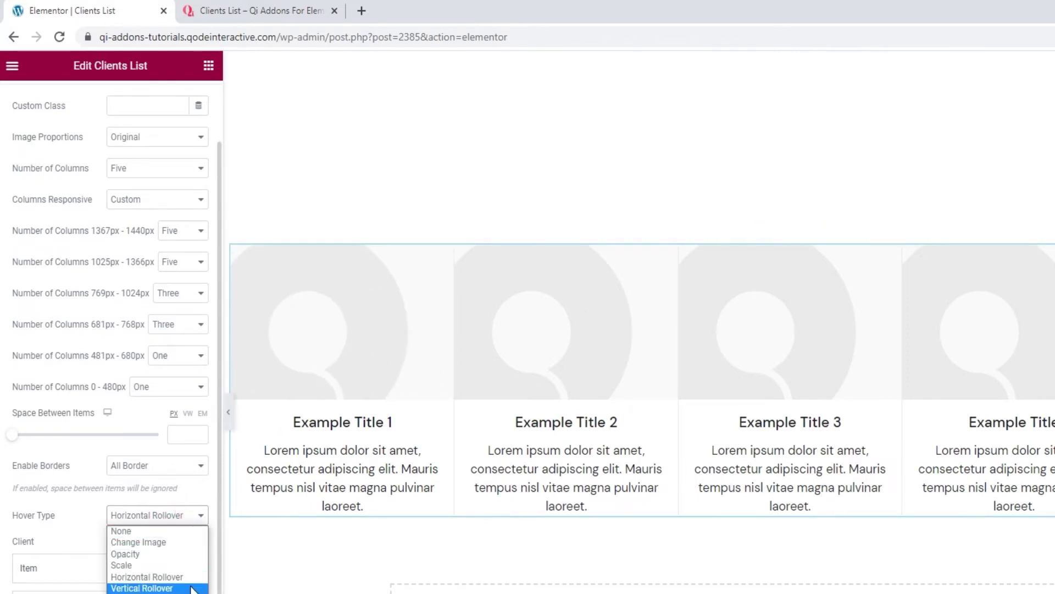
click(141, 588)
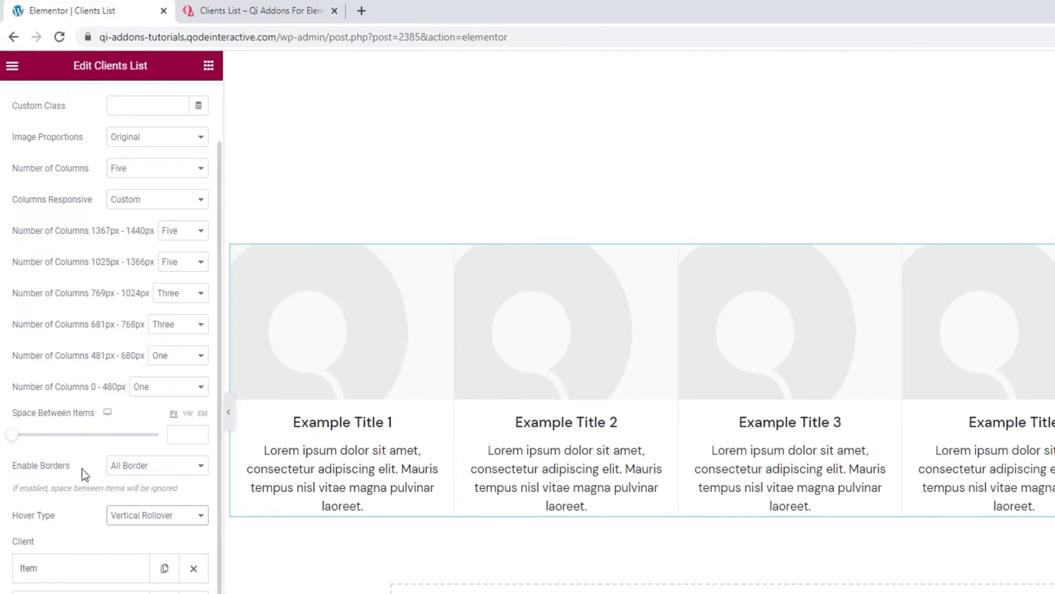
scroll(82, 471, down, 1)
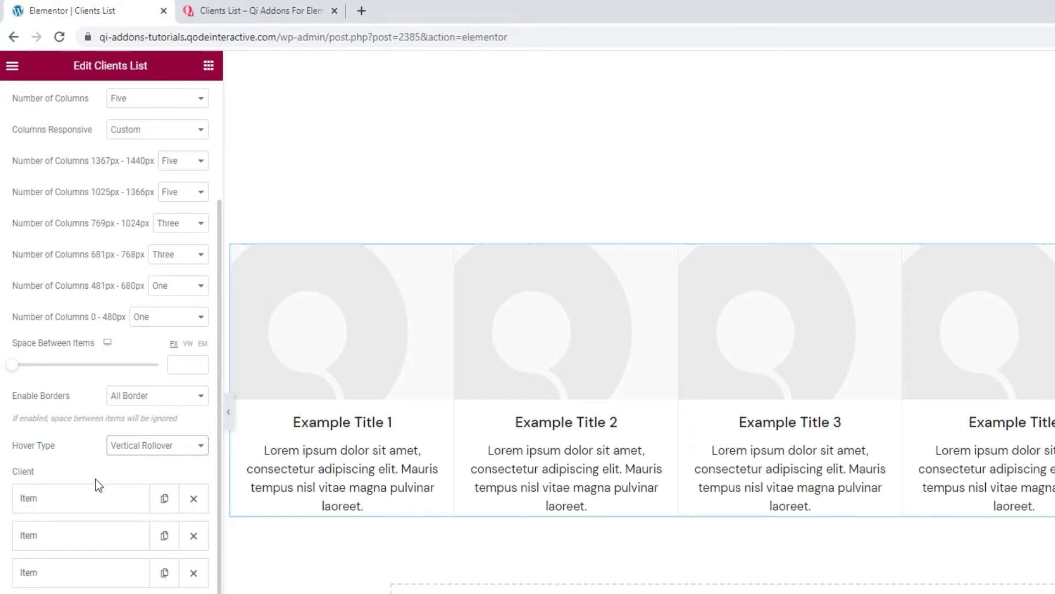
Expand the first client item and set its Client Image to the fabula logo.
click(104, 498)
scroll(106, 501, down, 2)
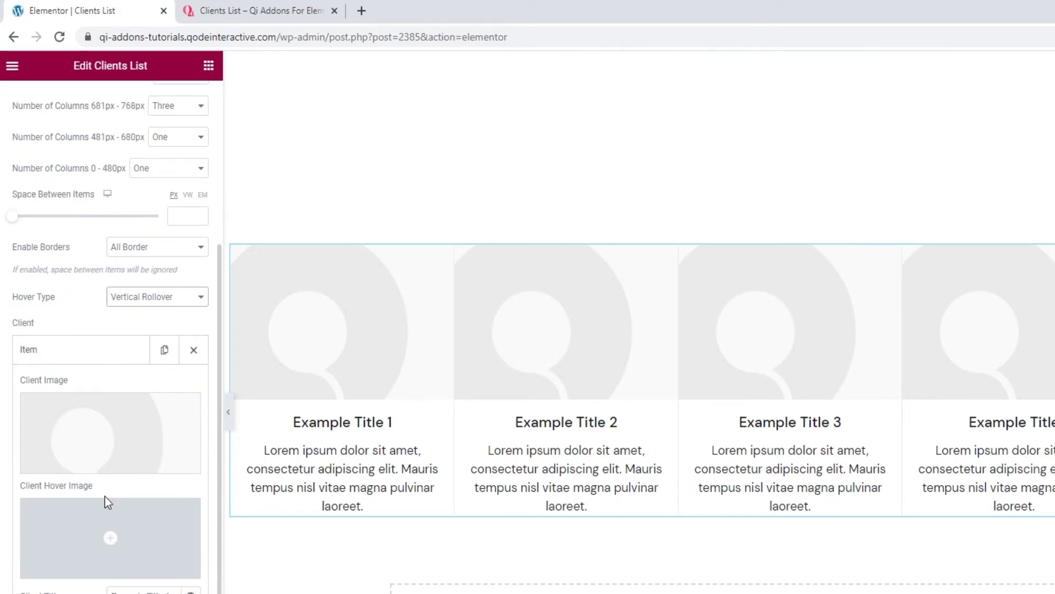
mouse_move(122, 447)
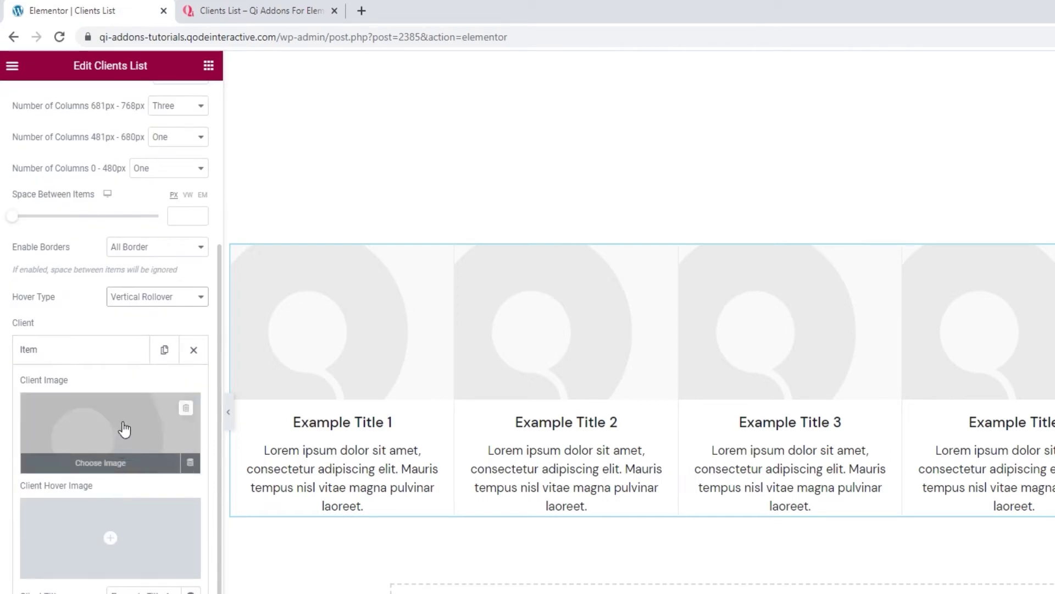
mouse_move(159, 553)
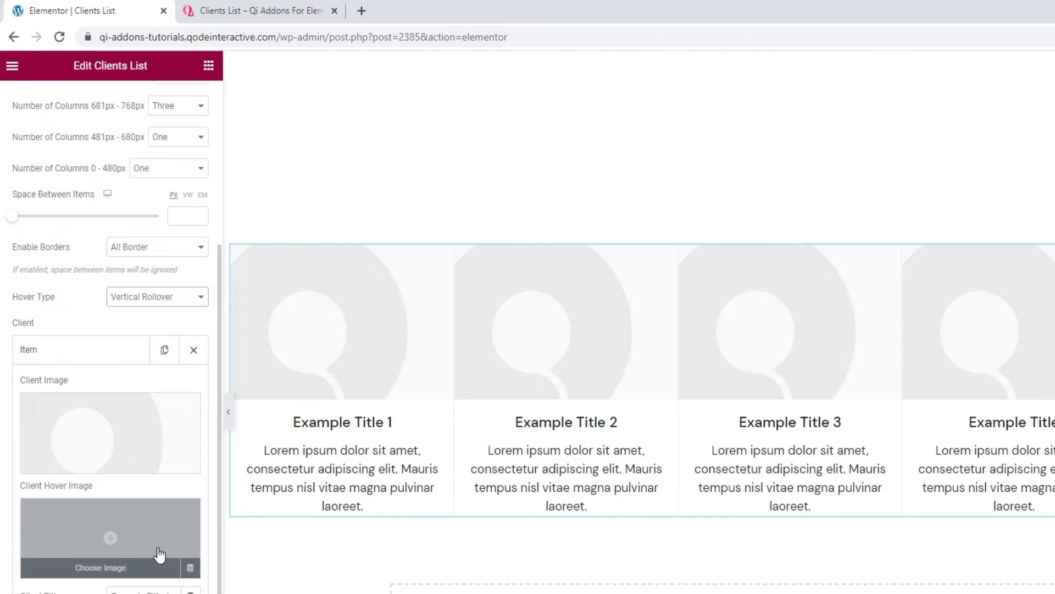
click(129, 433)
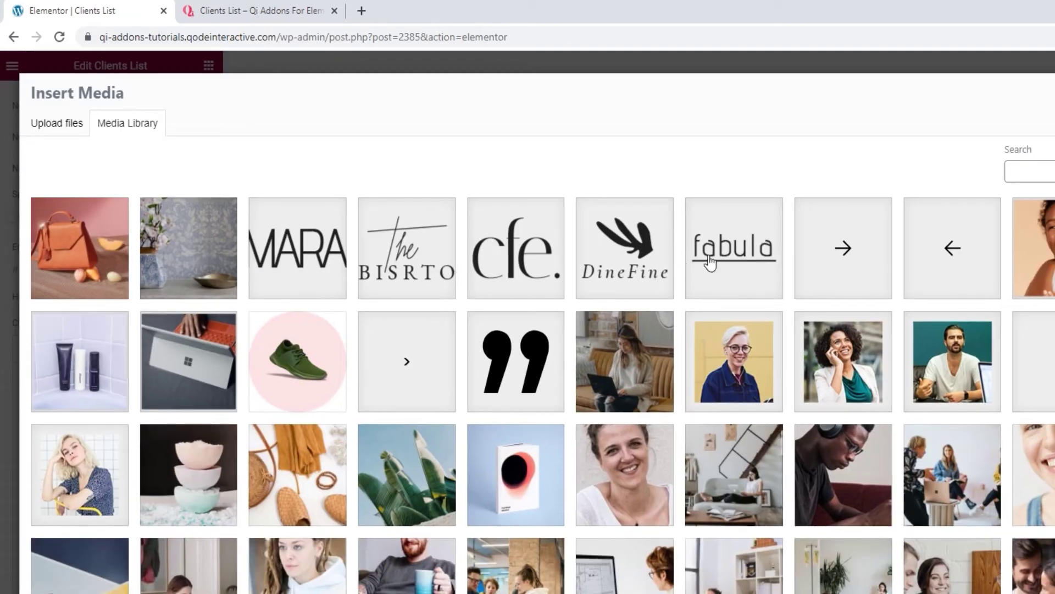
click(739, 250)
key(Return)
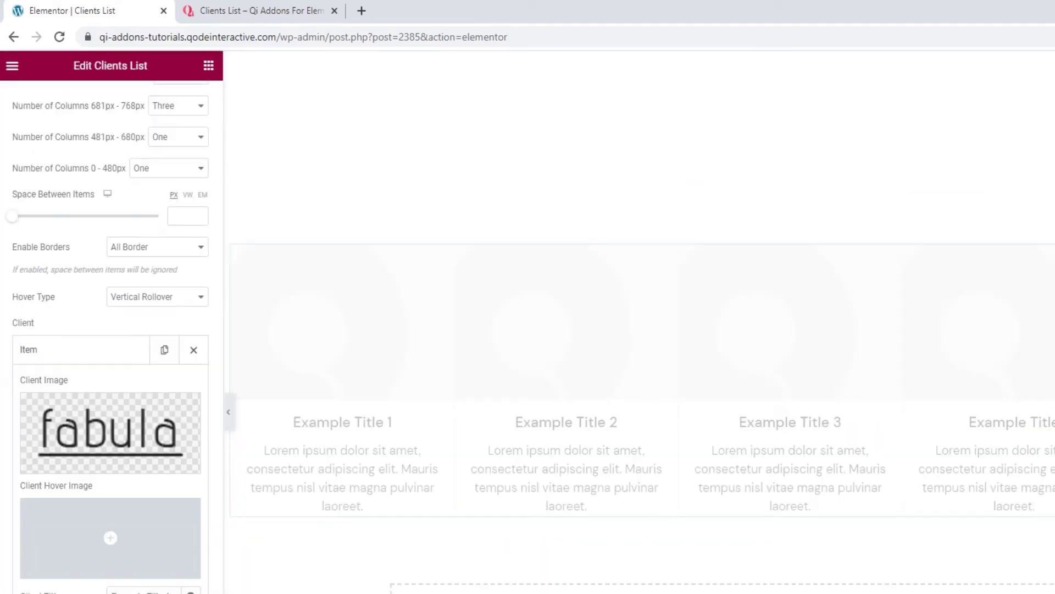
Use the fabula logo as the first client's Client Hover Image too.
click(156, 533)
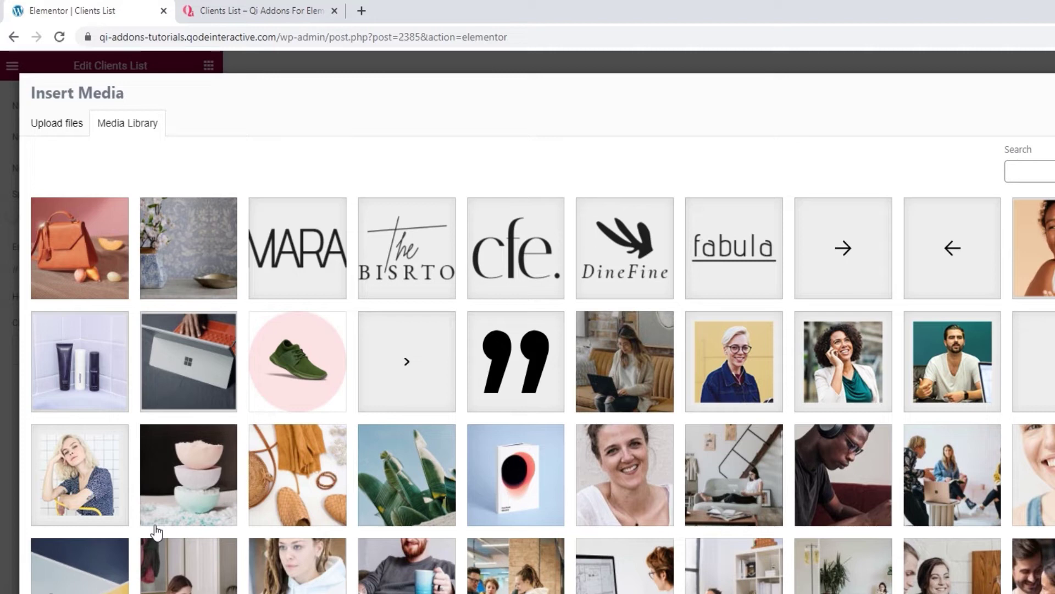
click(729, 244)
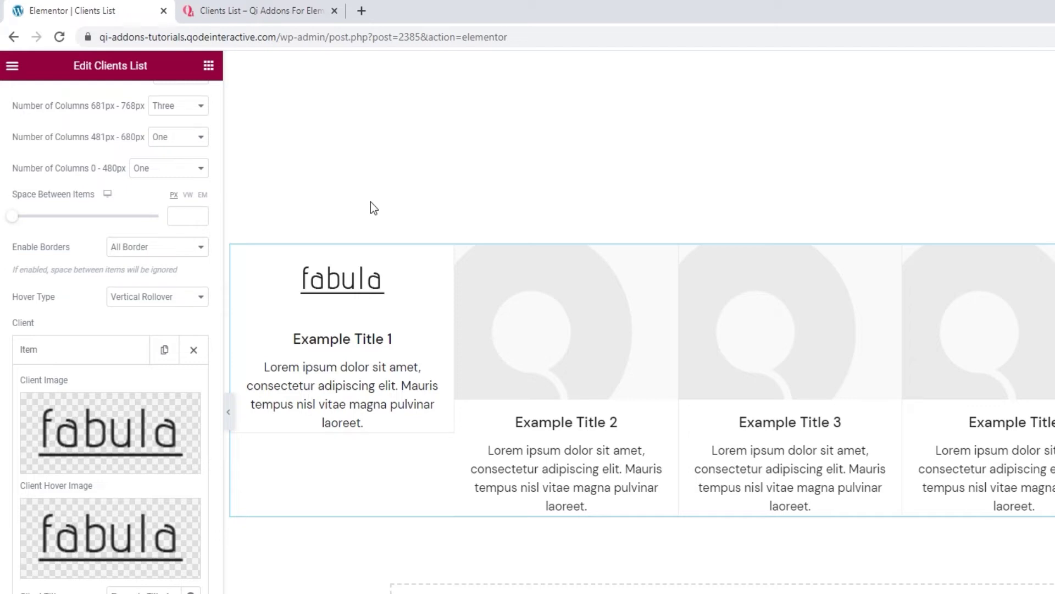
scroll(107, 423, down, 3)
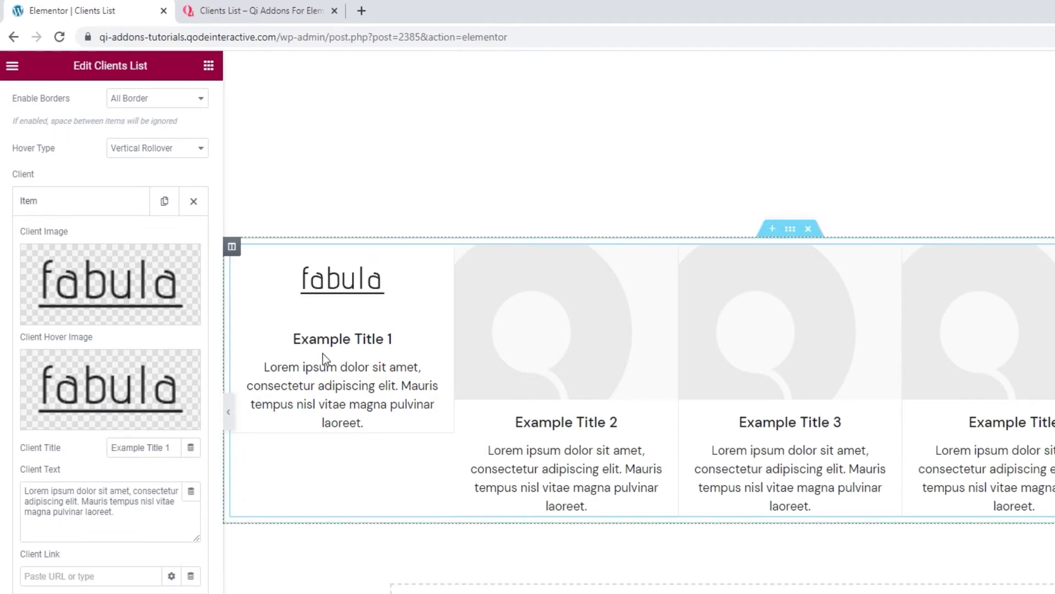
Delete the first client's 'Example Title 1' title and its description text.
triple_click(155, 451)
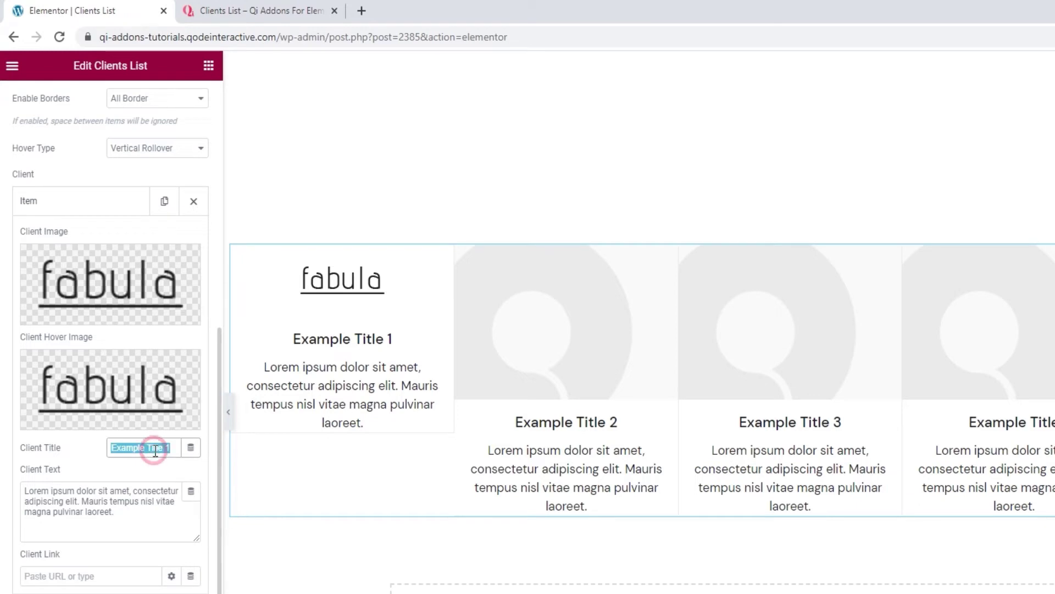
key(BackSpace)
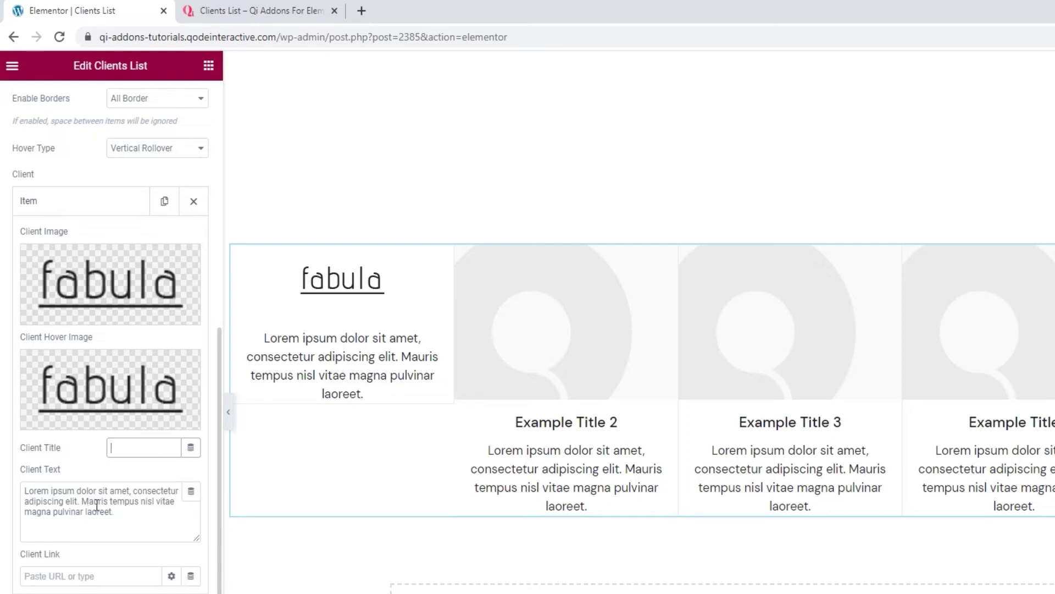
click(123, 529)
triple_click(124, 529)
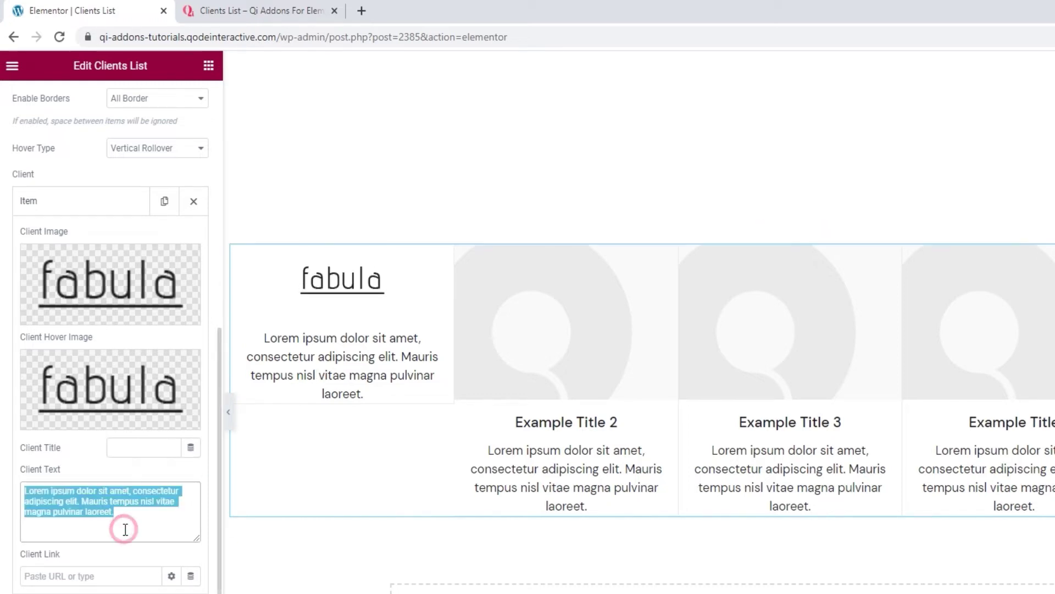
key(BackSpace)
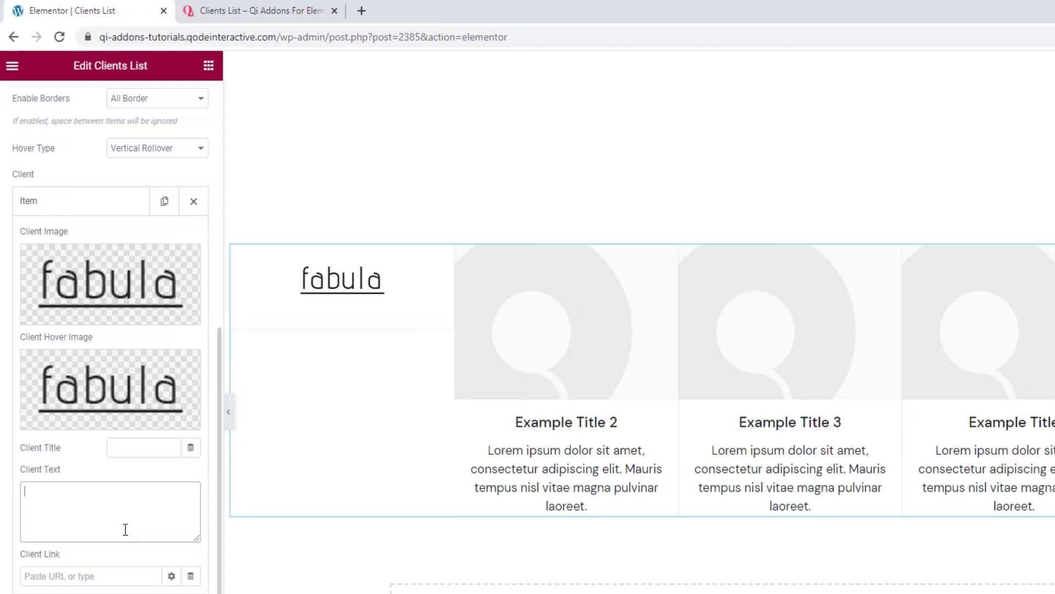
Type # as the Client Link, then clear the link so it stays empty.
scroll(125, 530, down, 1)
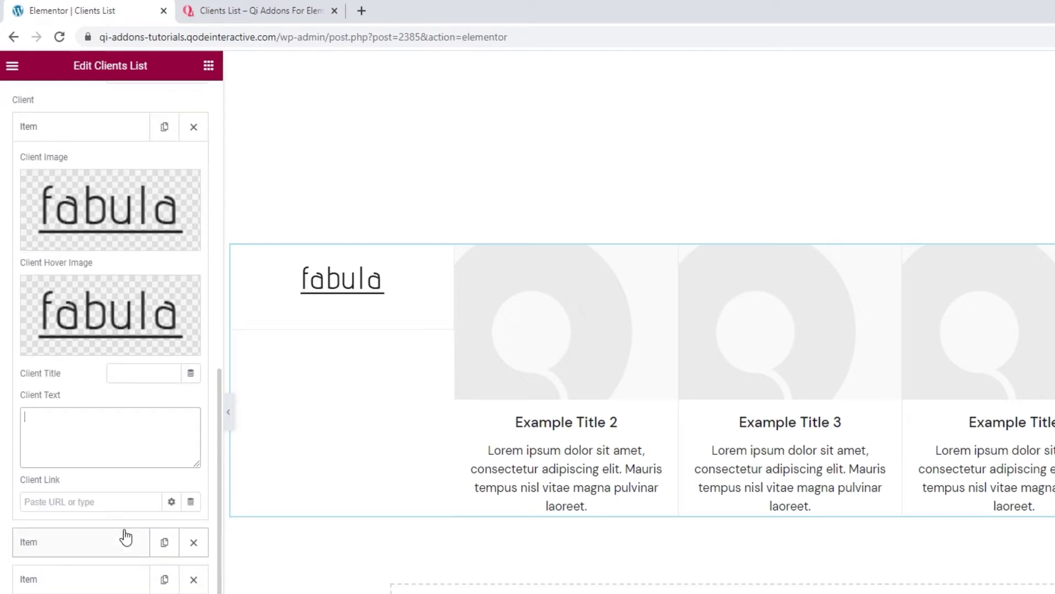
click(88, 503)
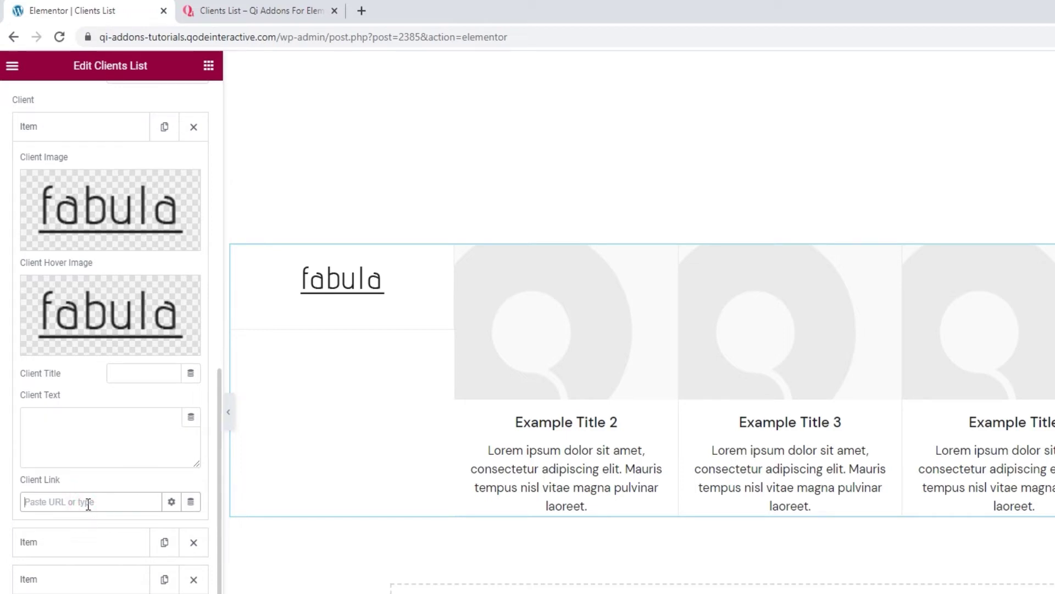
text(#)
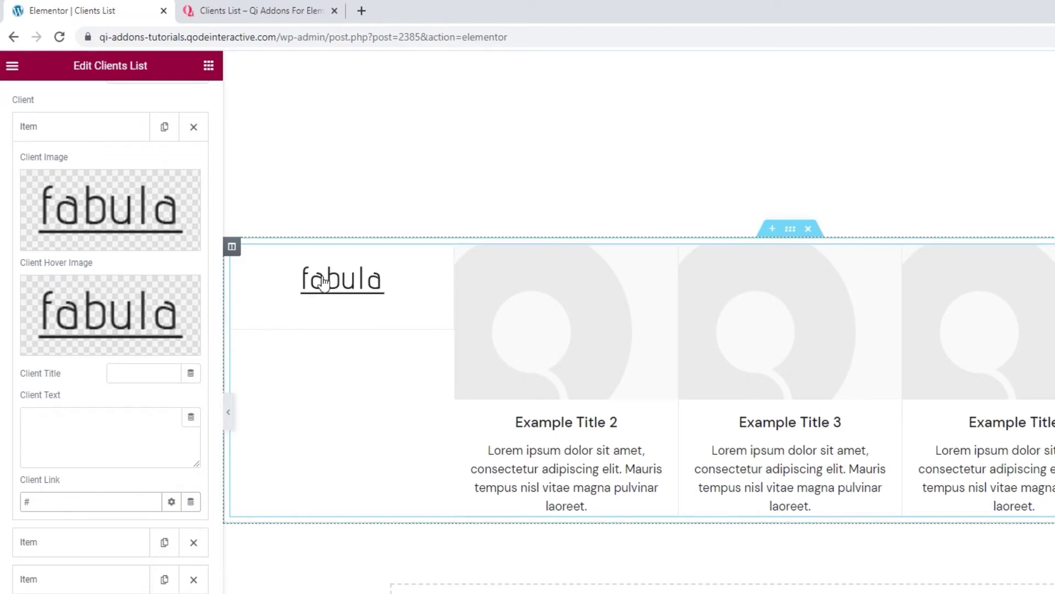
double_click(63, 499)
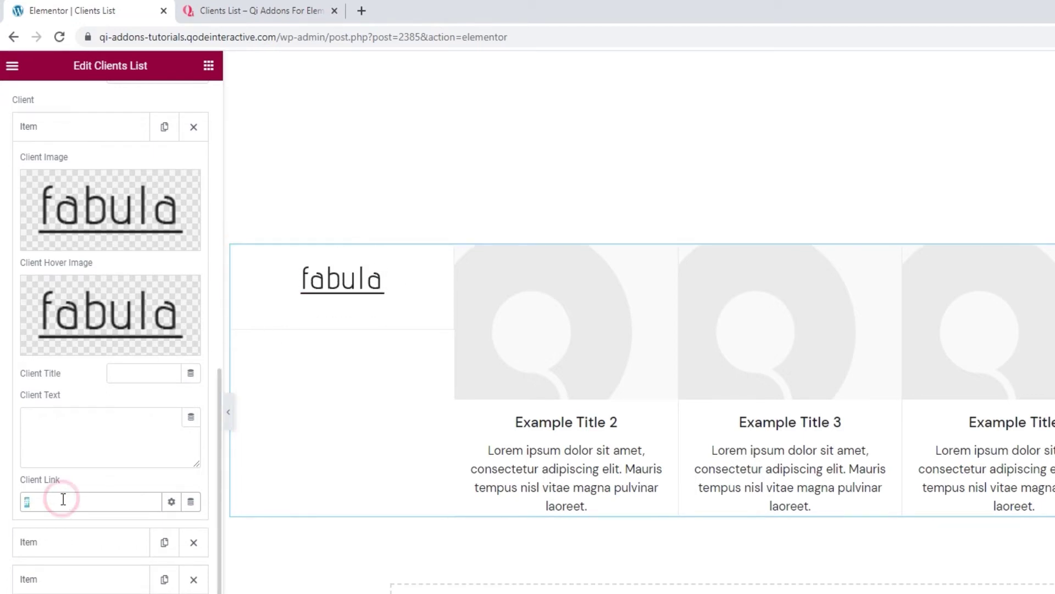
key(BackSpace)
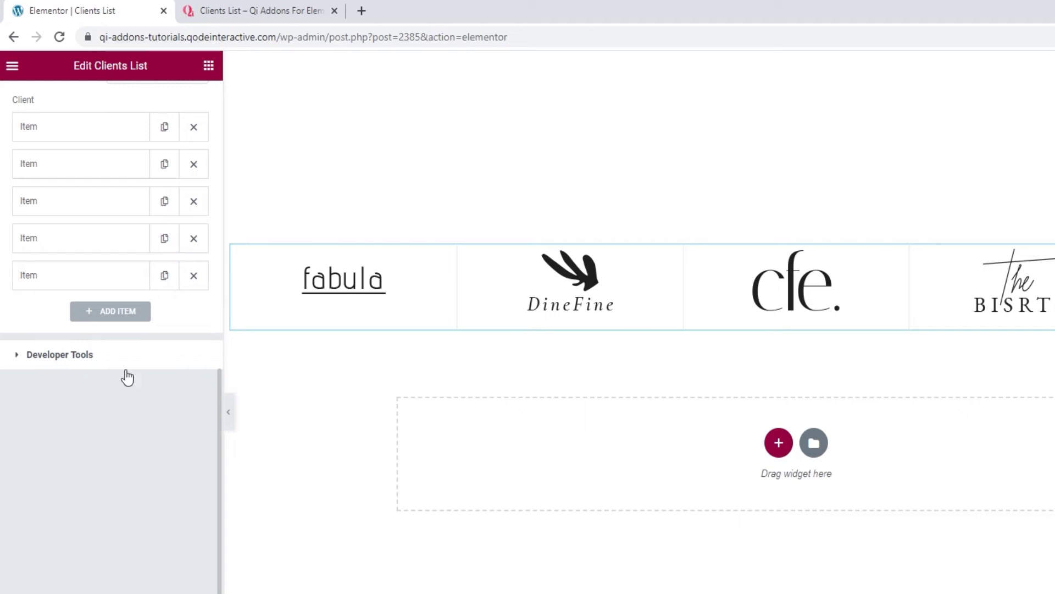
Expand the Clients List widget's Developer Tools settings.
click(126, 370)
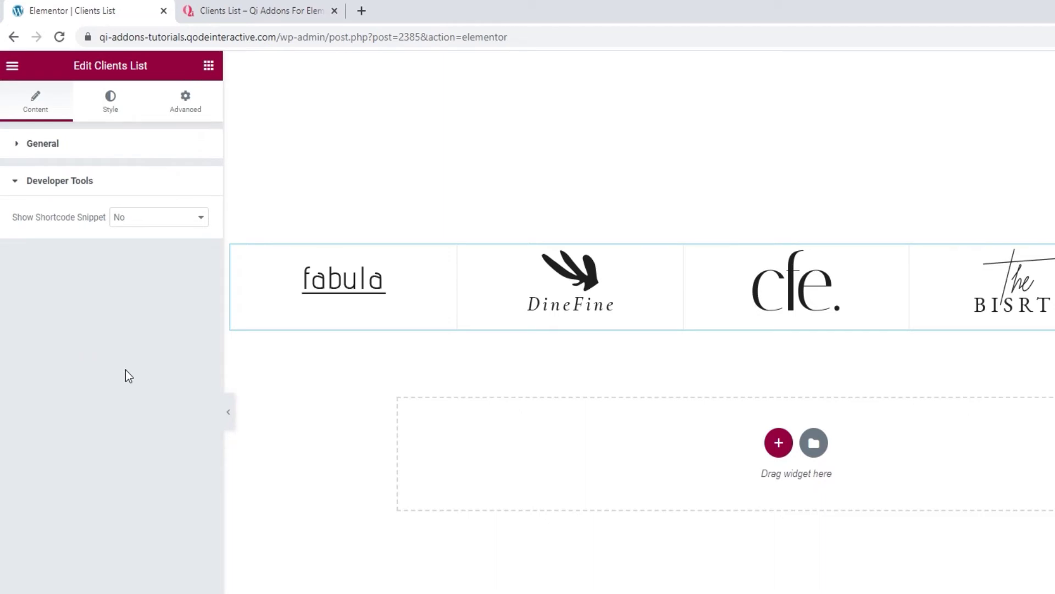
Set Show Shortcode Snippet to Yes, then back to No, and bring up the Style settings.
click(160, 219)
click(158, 242)
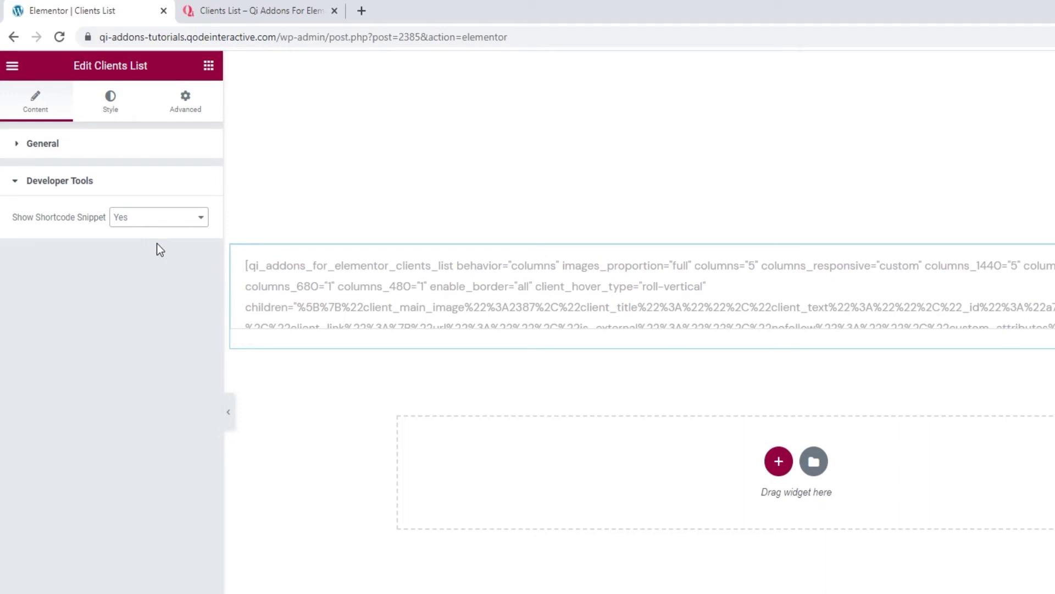
click(146, 222)
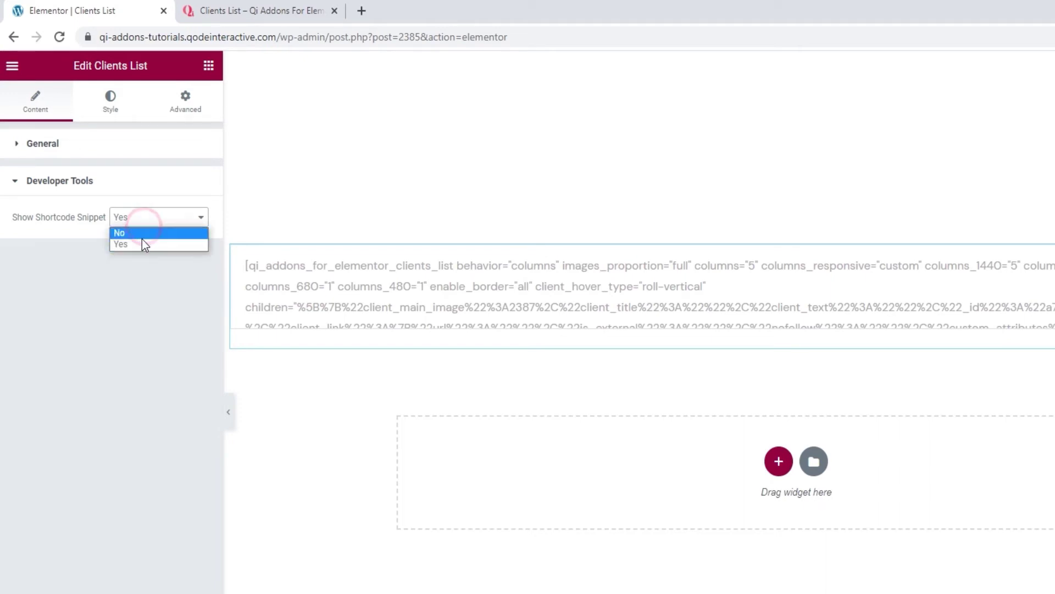
click(141, 240)
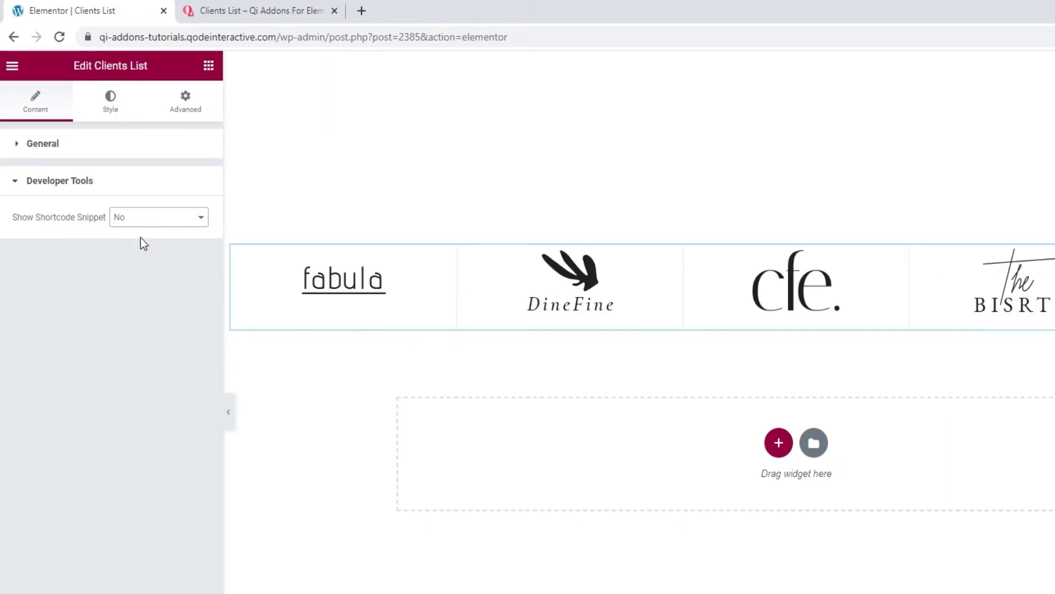
click(124, 118)
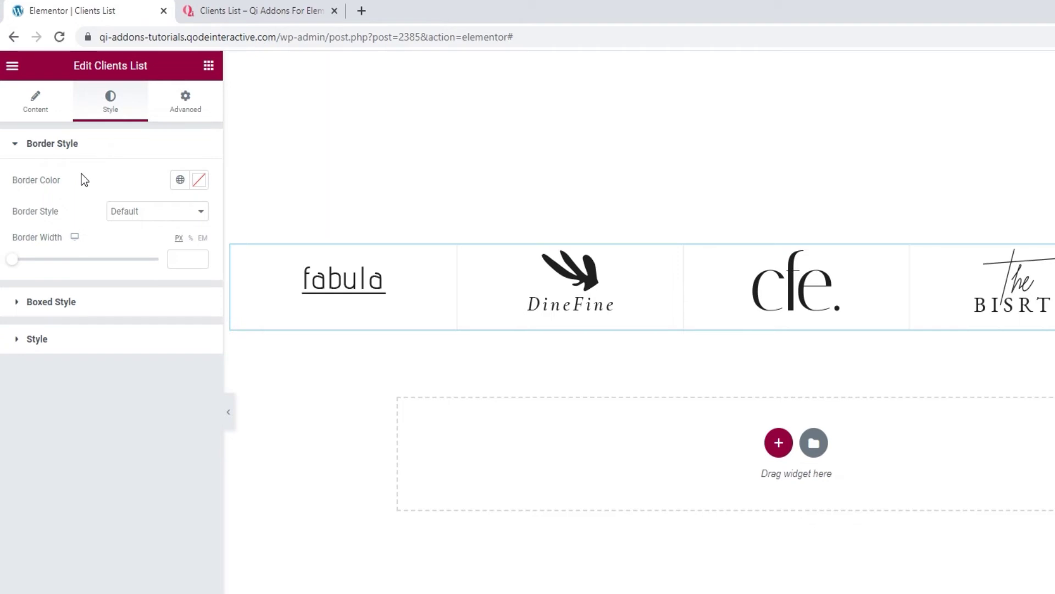
click(197, 181)
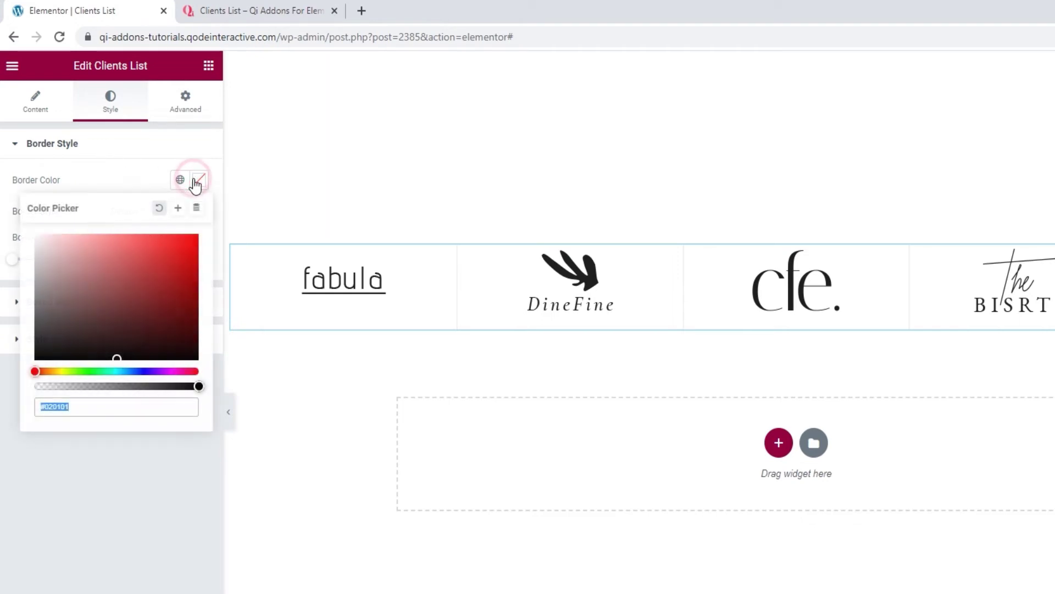
mouse_move(146, 282)
mouse_down()
mouse_move(87, 288)
mouse_move(56, 267)
mouse_up()
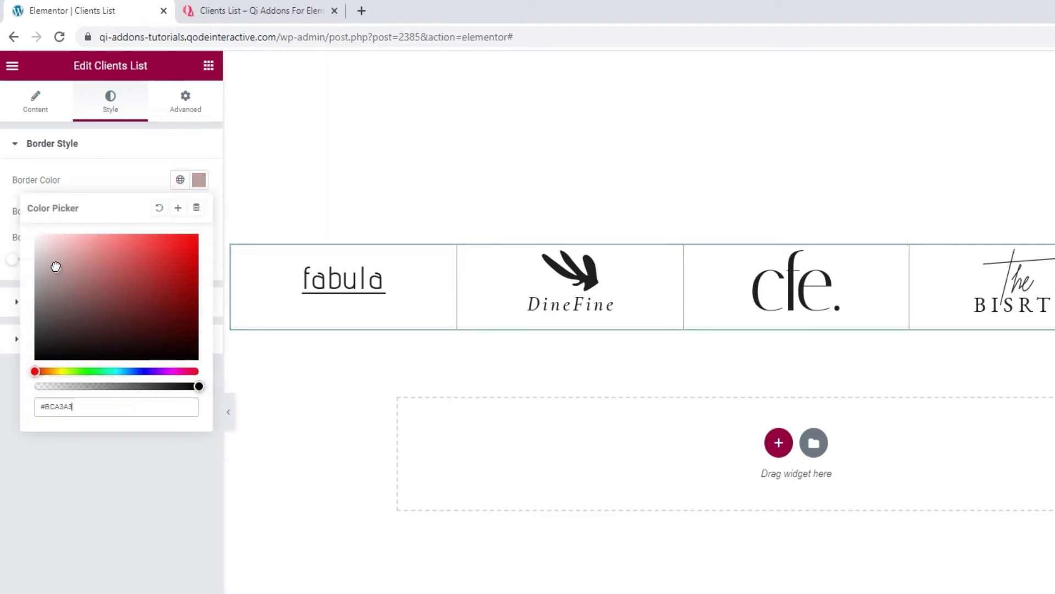
click(158, 208)
click(149, 181)
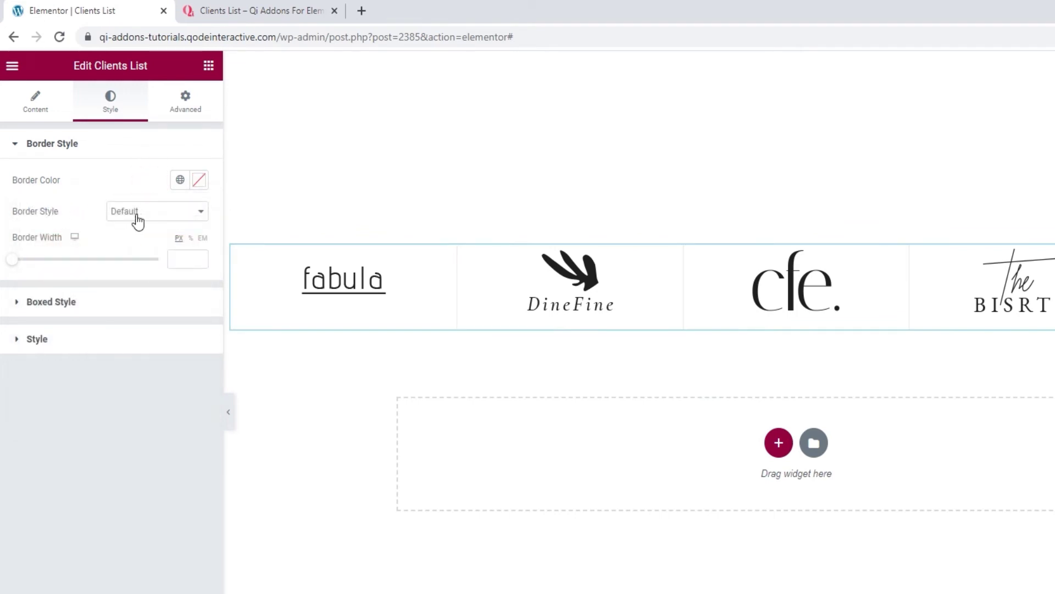
Try solid 5 px logo borders, then switch the border style to Dashed and Dotted.
click(138, 220)
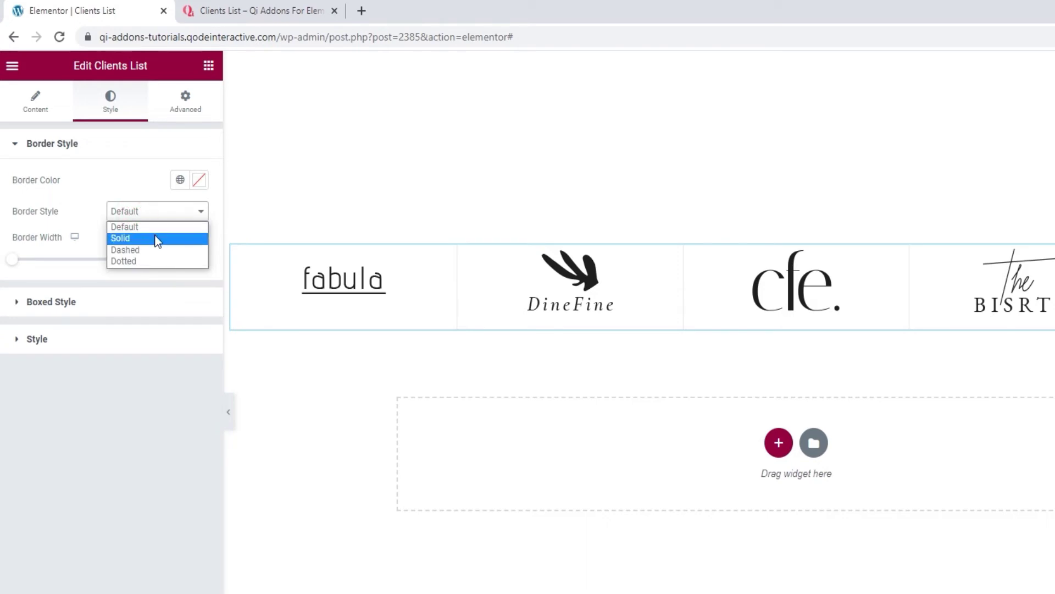
click(158, 240)
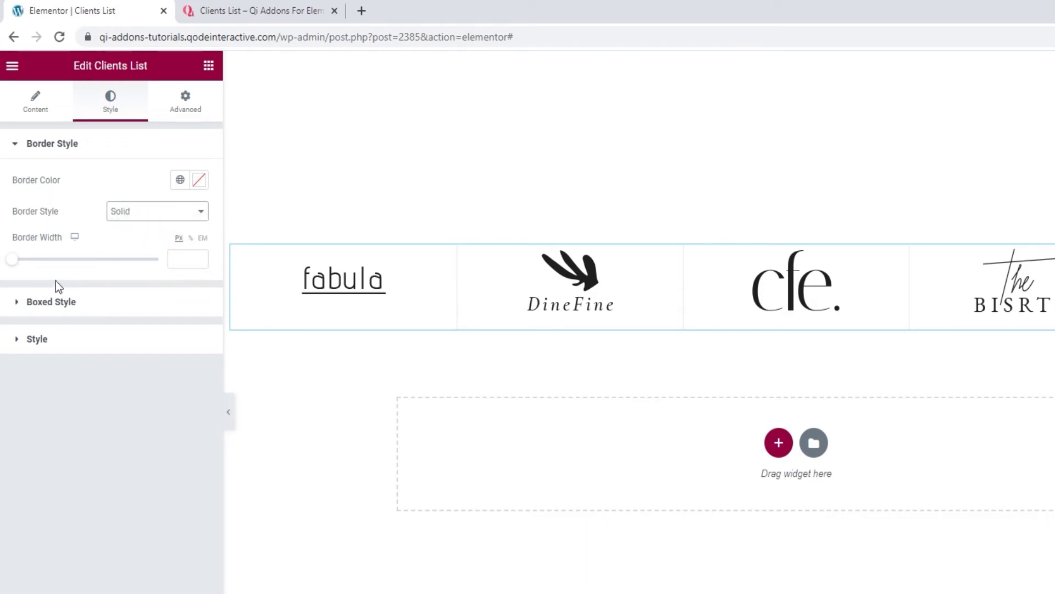
drag(15, 263, 23, 262)
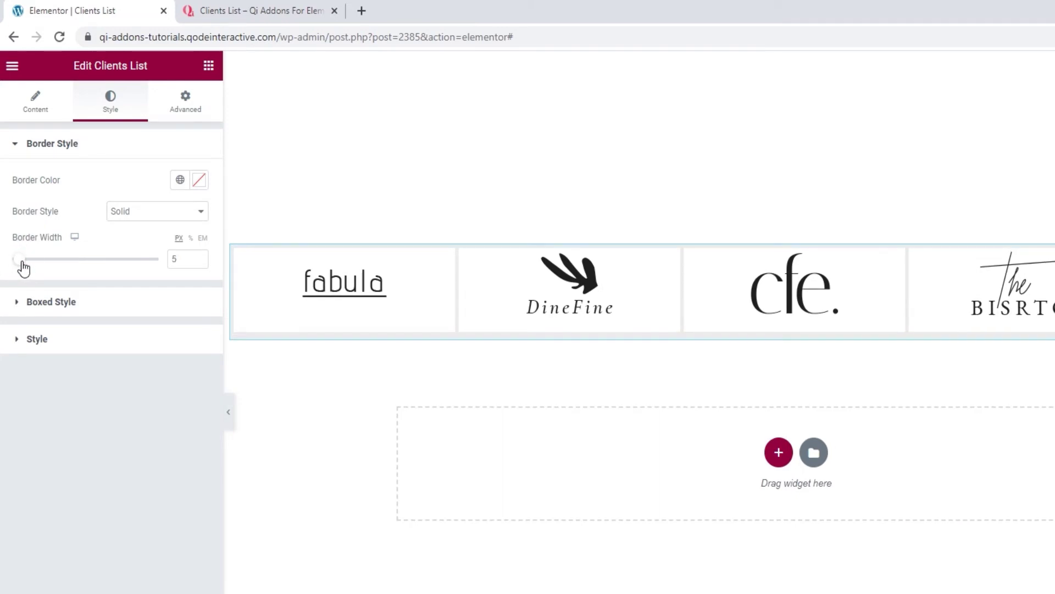
click(122, 214)
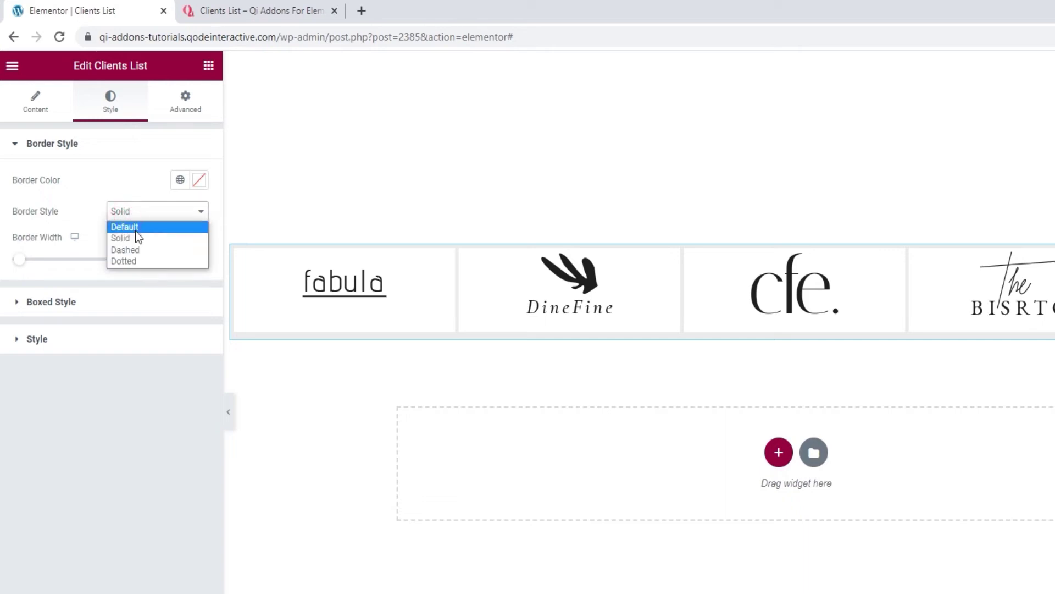
click(136, 250)
click(140, 214)
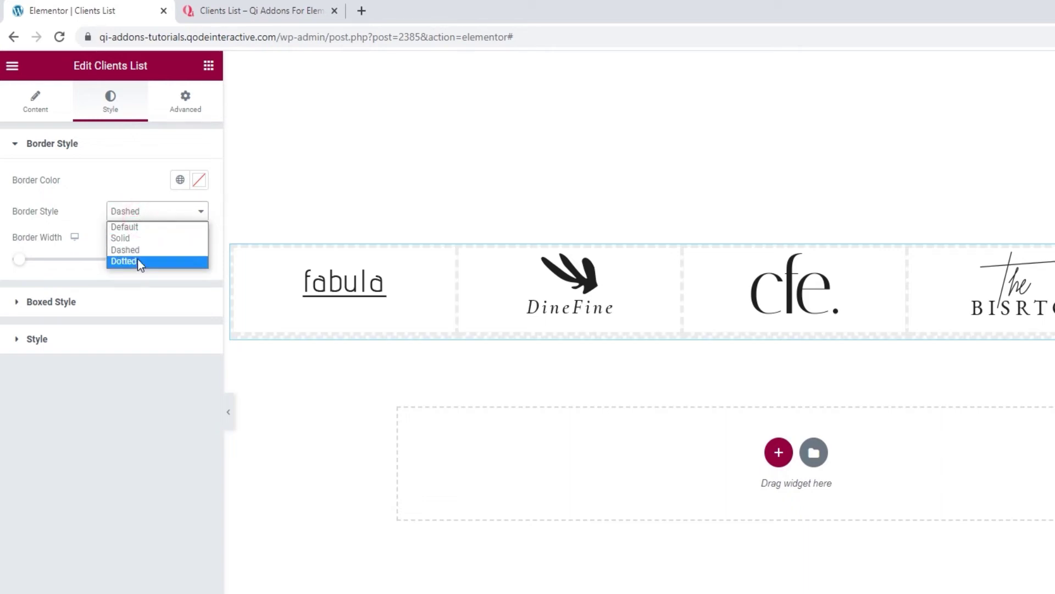
click(138, 261)
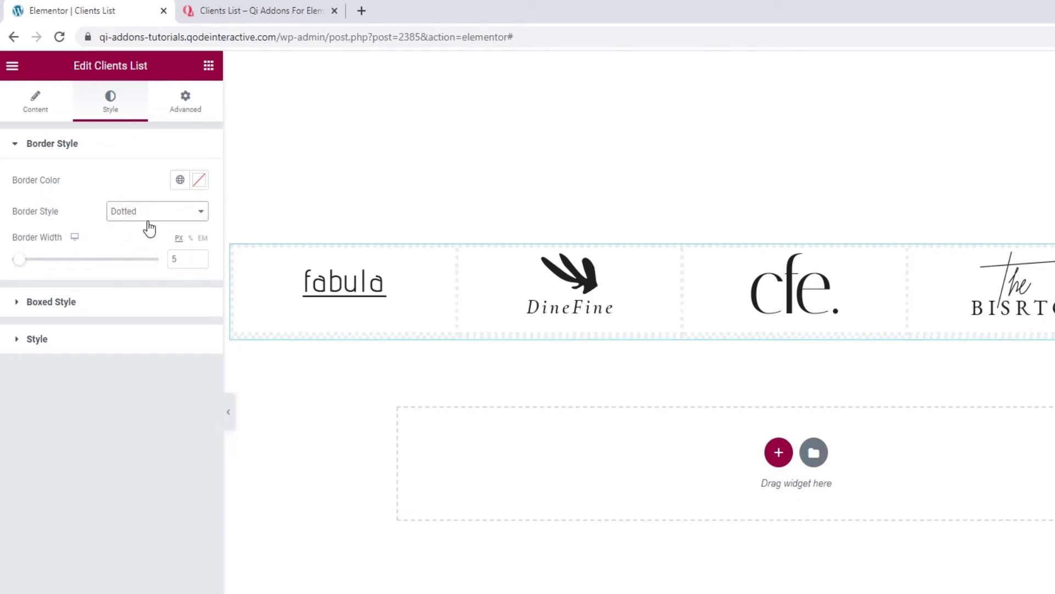
Reset Border Style to Default and delete the 5 px border width.
click(146, 211)
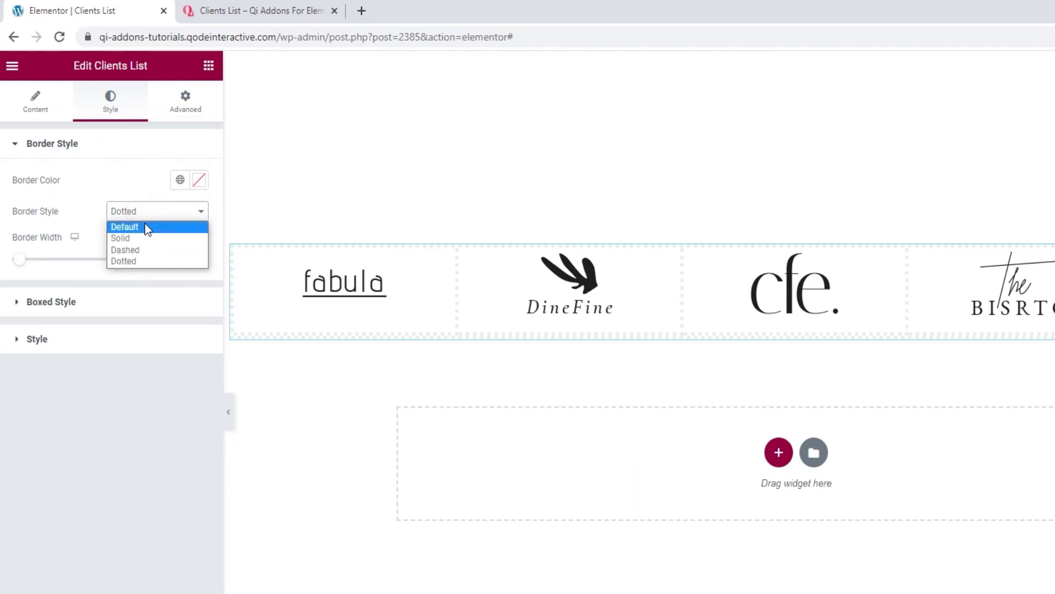
click(144, 223)
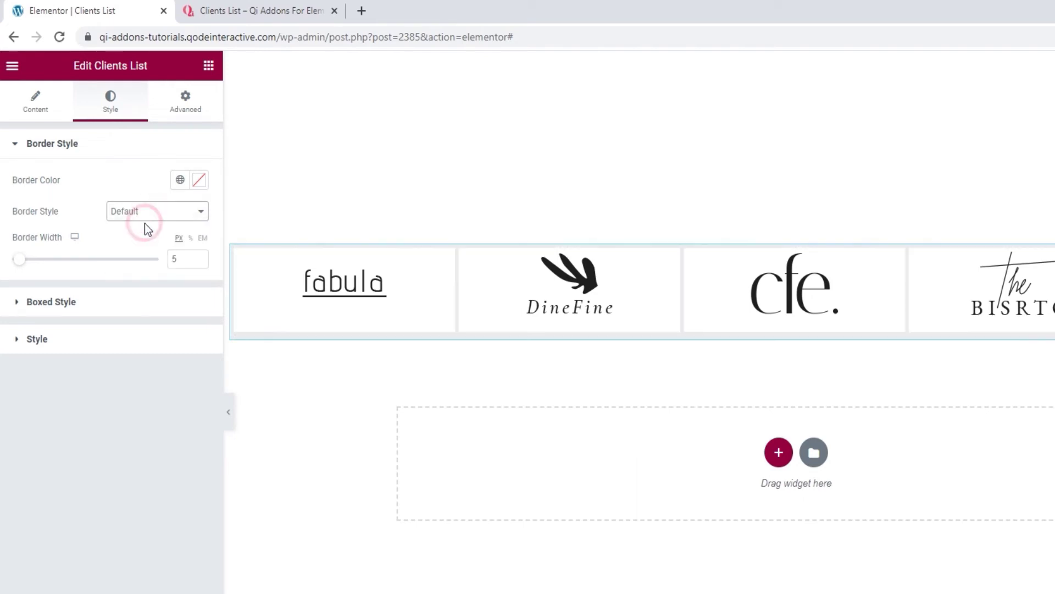
click(185, 260)
key(BackSpace)
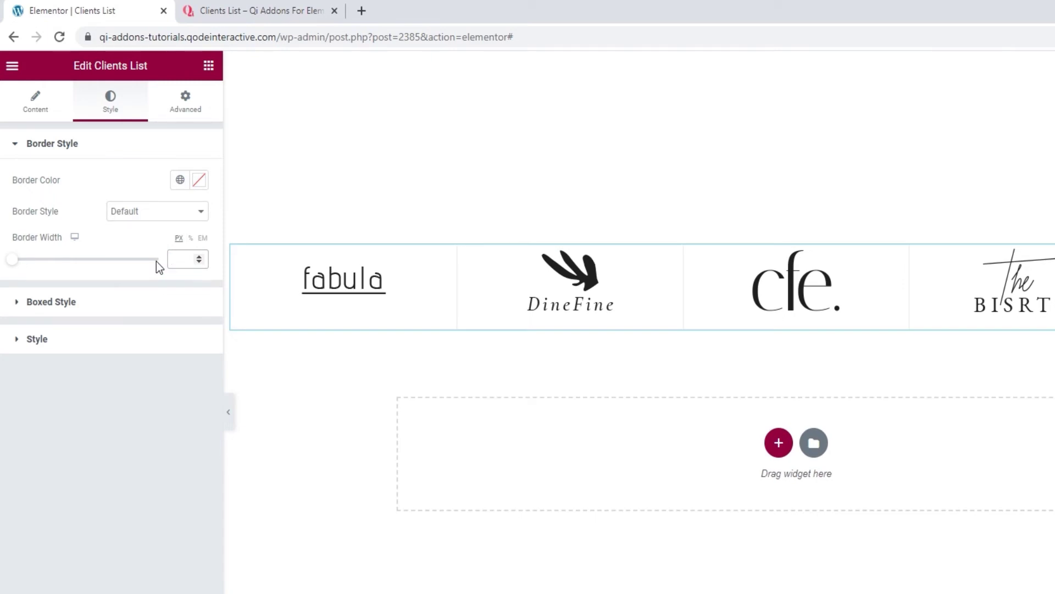
click(144, 303)
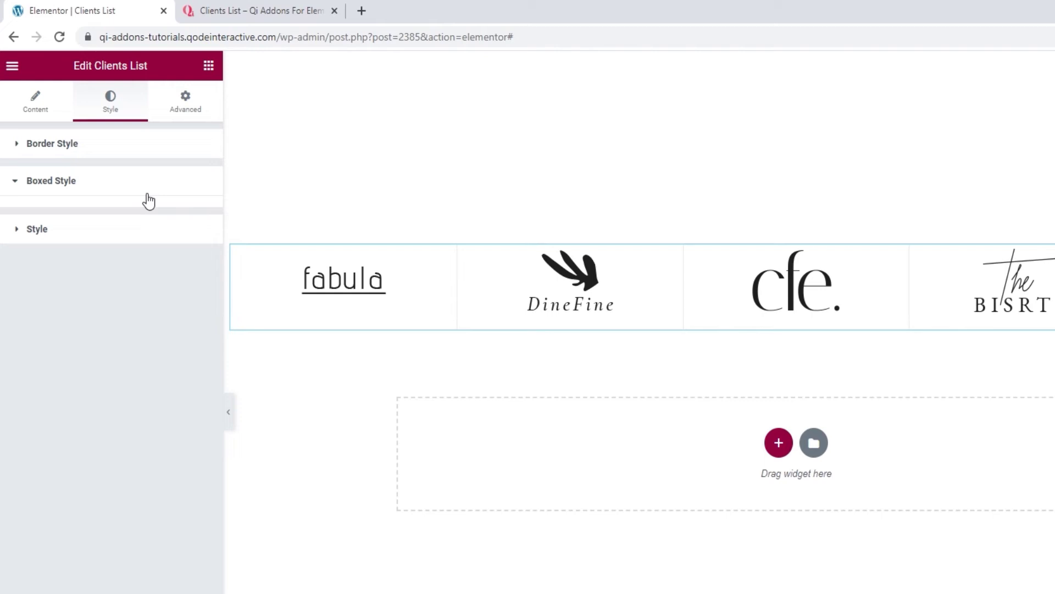
Expand the Style section and try Left and Right logo alignment before settling on Center.
click(134, 233)
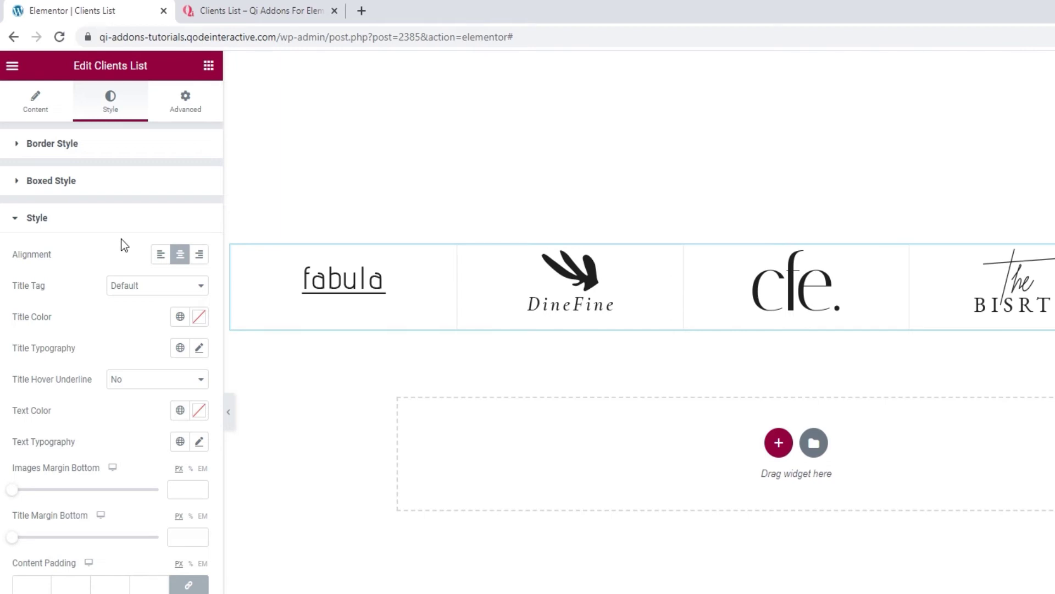
click(160, 255)
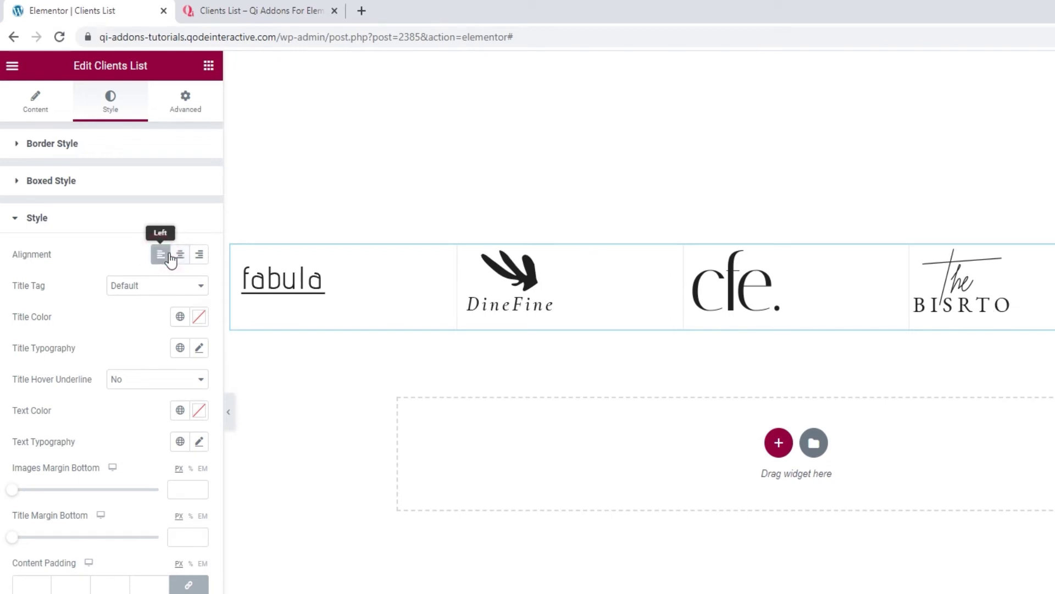
click(181, 255)
click(199, 255)
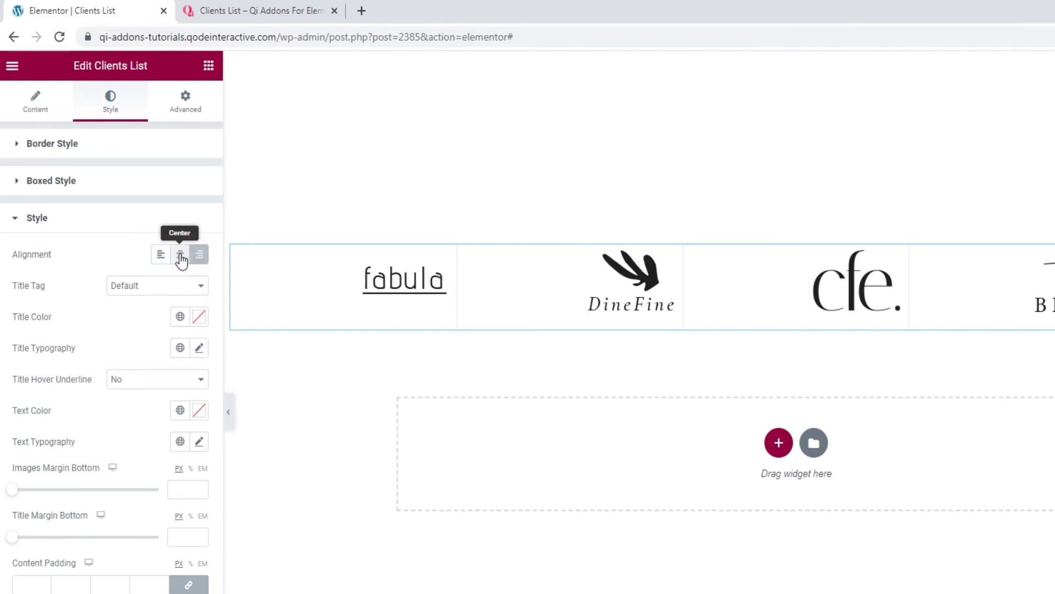
click(180, 255)
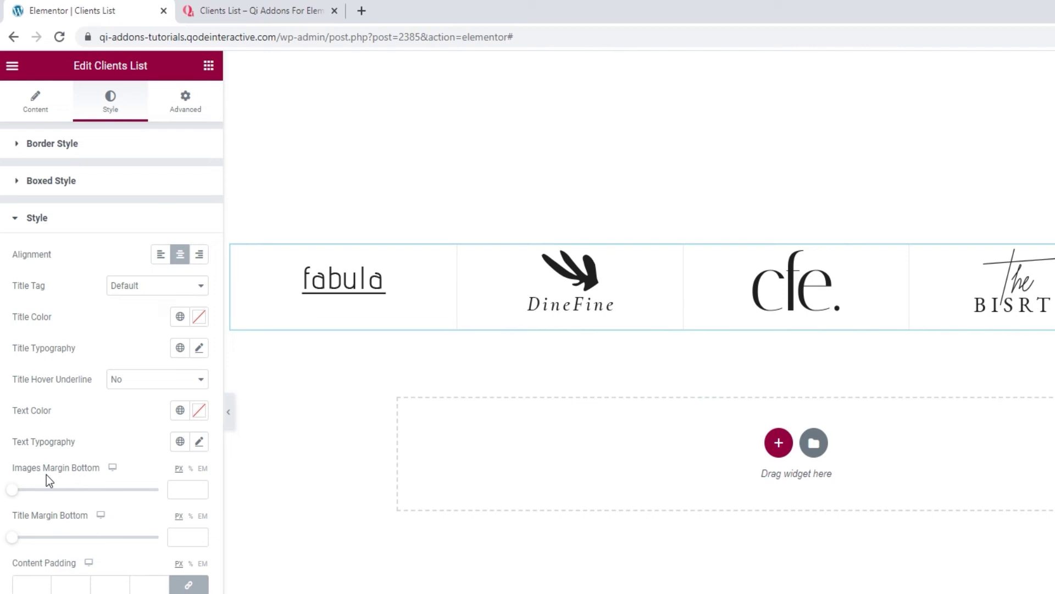
drag(14, 501, 79, 500)
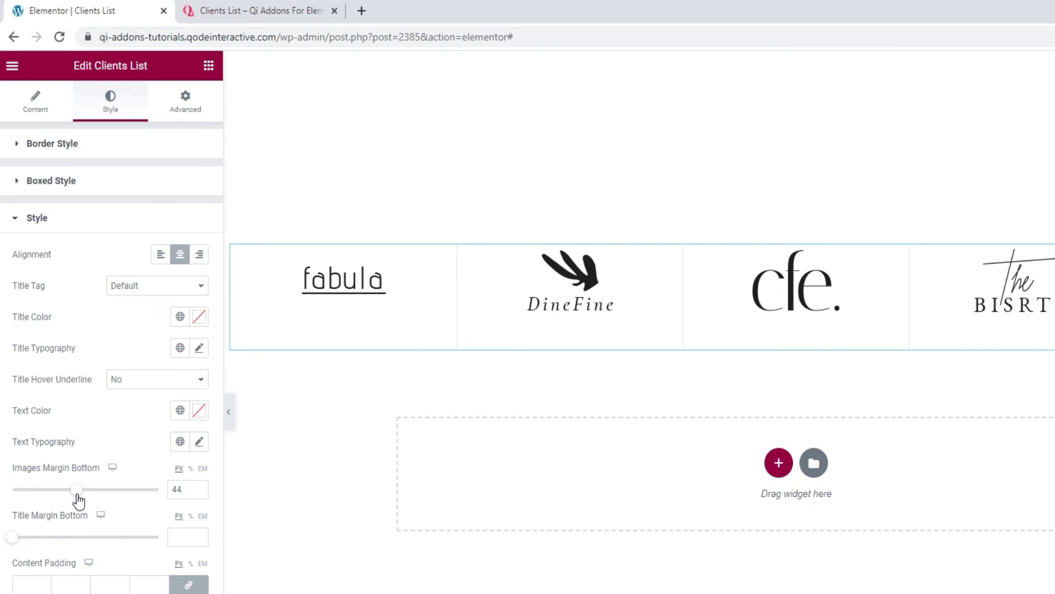
double_click(177, 488)
key(BackSpace)
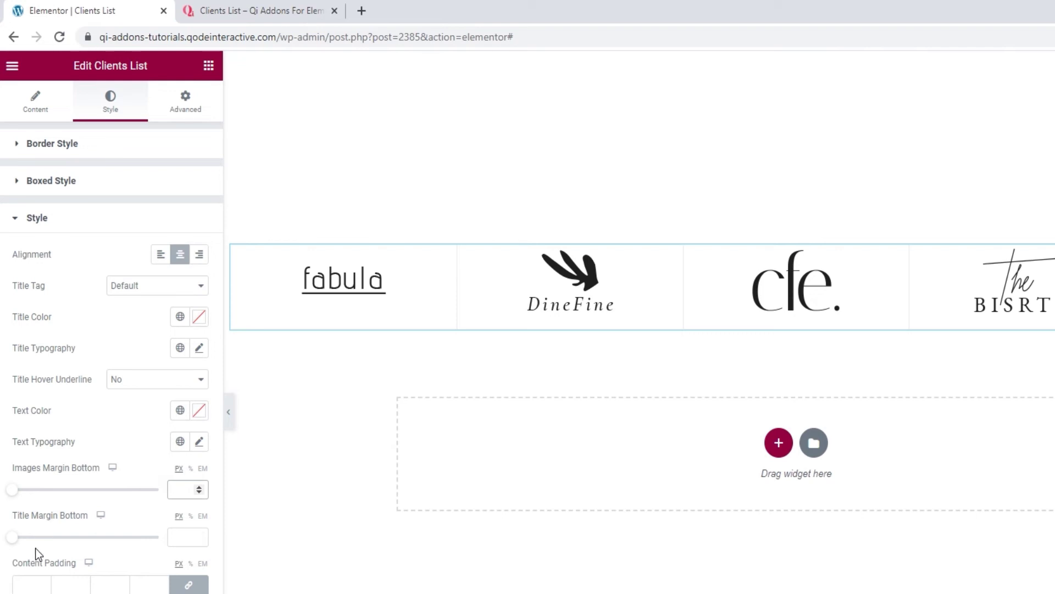
Experiment with a uniform 24 px content padding, then clear the value.
click(31, 587)
text(2)
drag(46, 585, 46, 584)
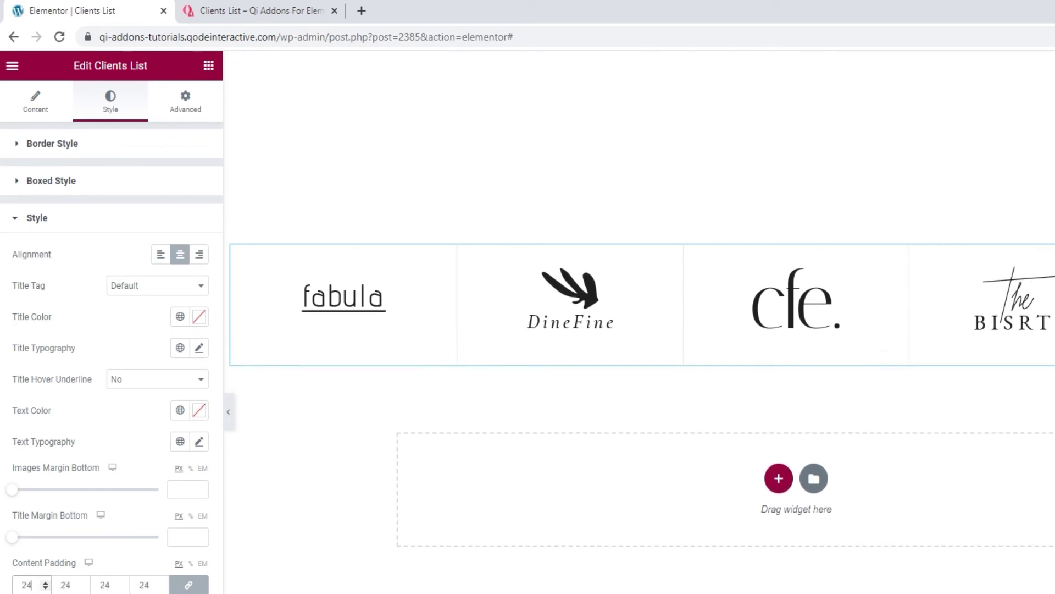
key(ctrl+a)
key(BackSpace)
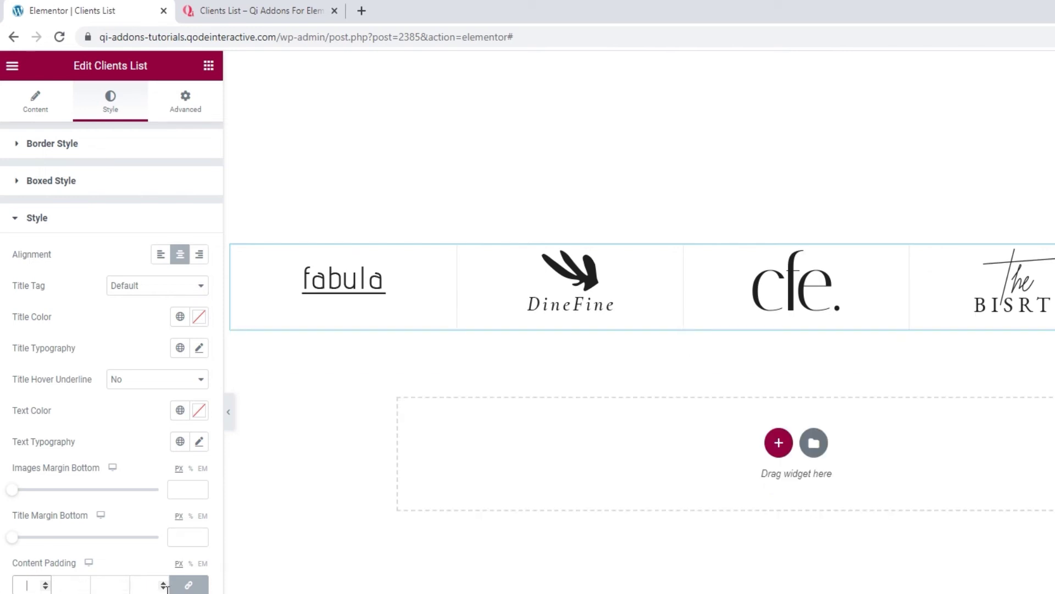
Unlink the padding sides and set Top to 89 and Bottom to 73, leaving sides at 0.
click(188, 585)
double_click(27, 584)
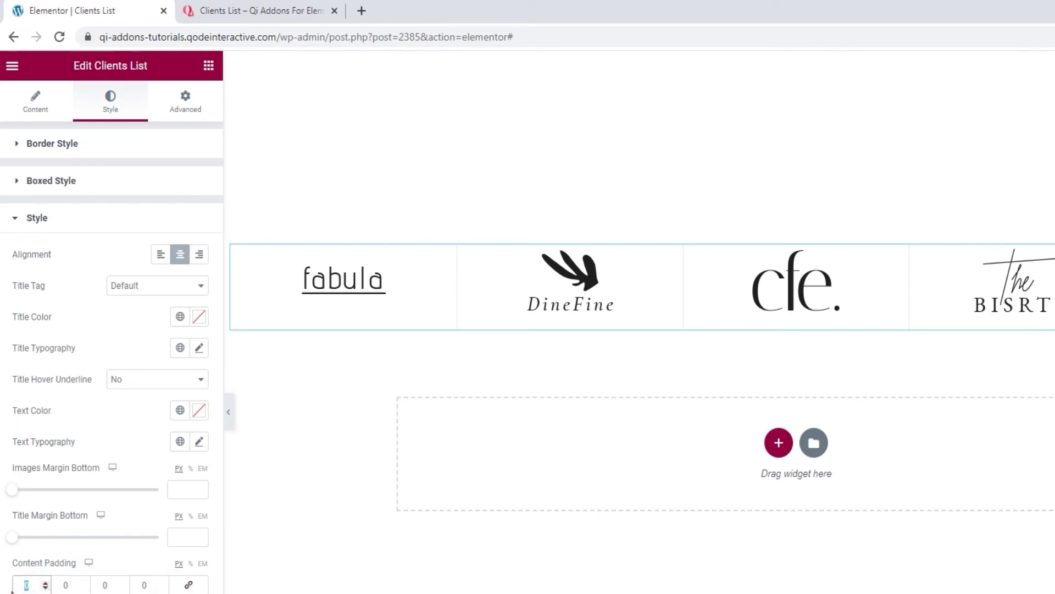
text(89)
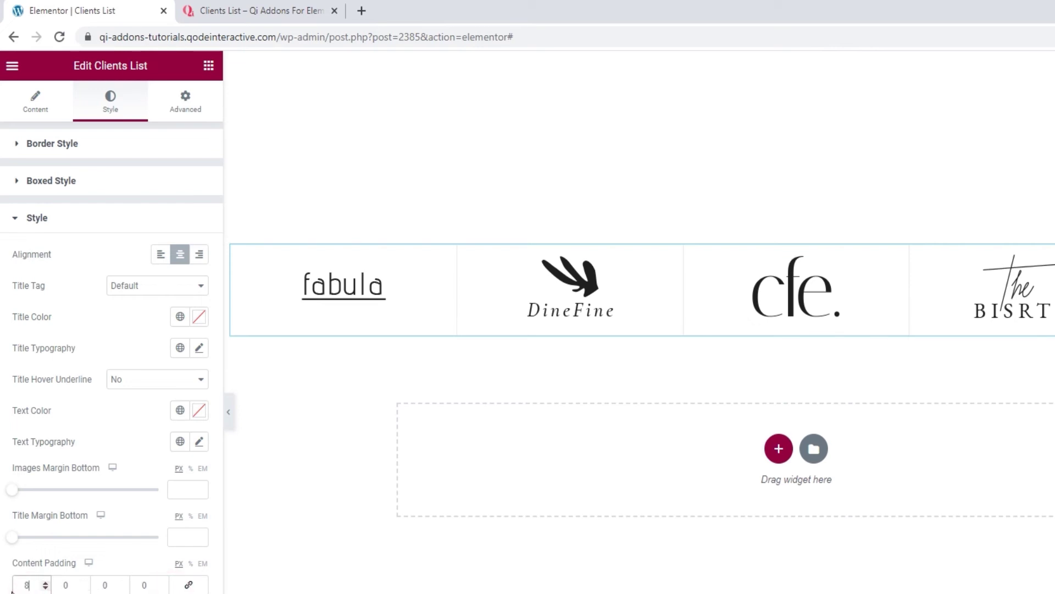
double_click(103, 585)
text(73)
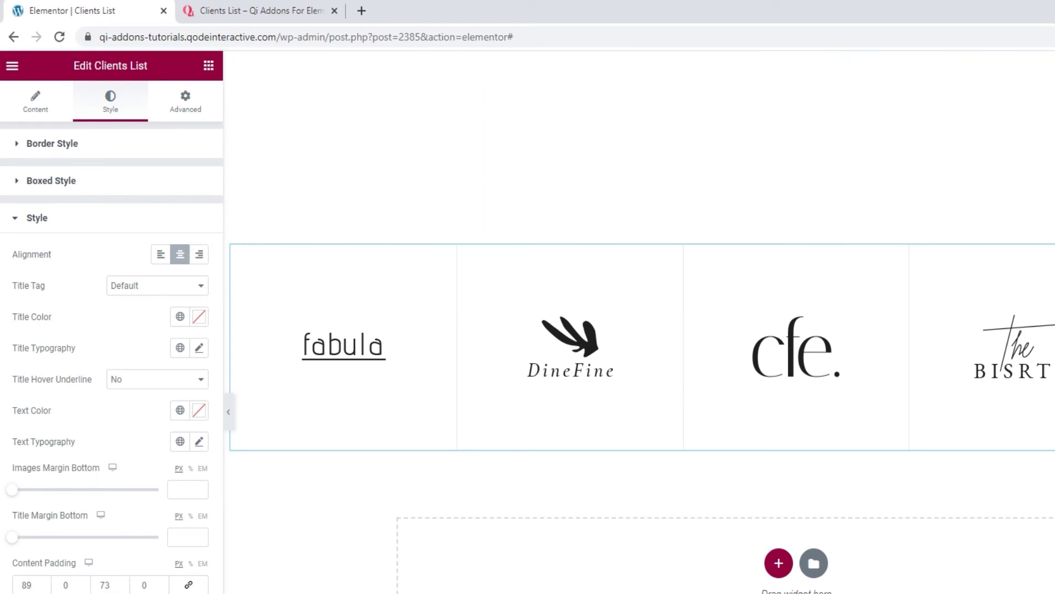
Reselect the Clients List widget and go to its Content settings.
click(557, 100)
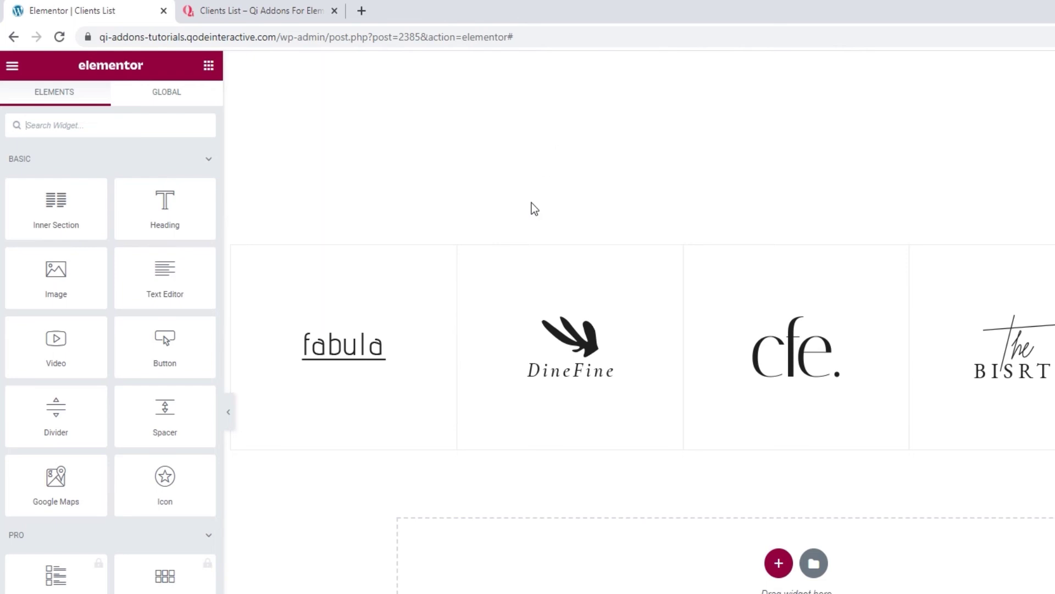
click(512, 295)
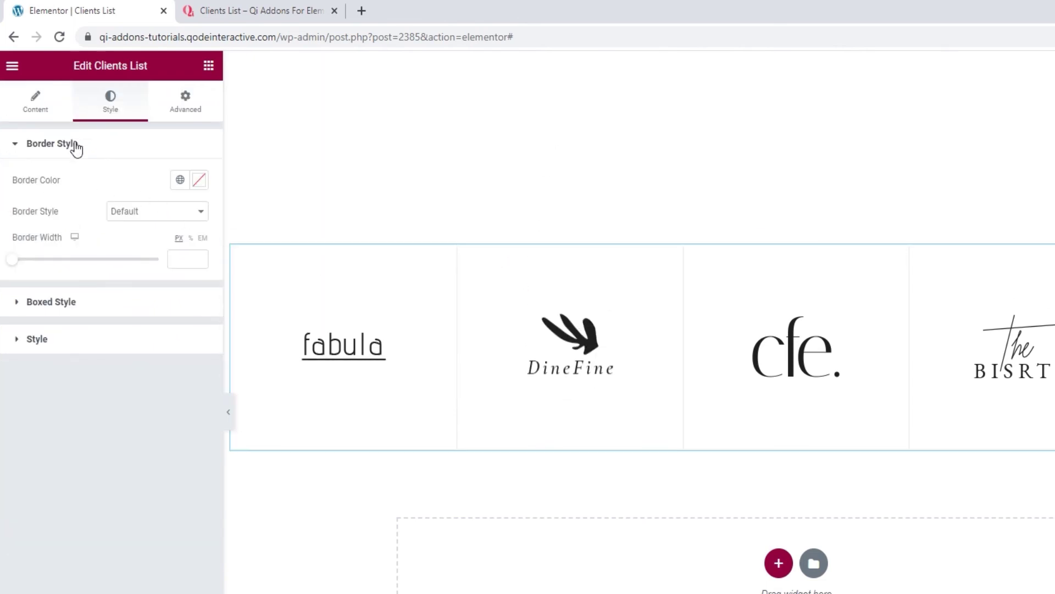
click(47, 112)
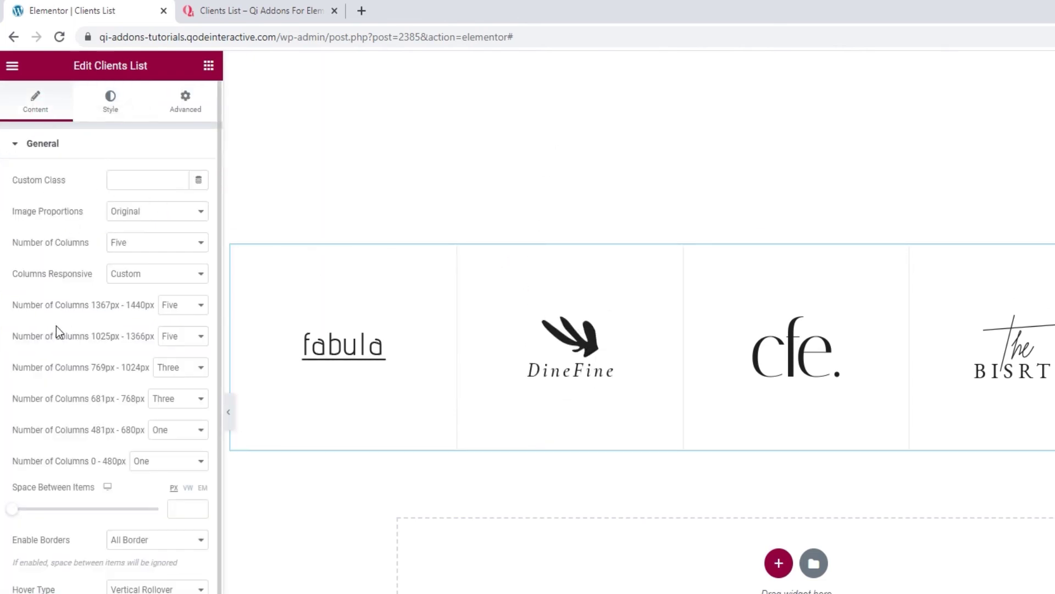
scroll(56, 327, down, 3)
Set Enable Borders to No and Enable Boxed Items to Yes.
click(140, 396)
click(140, 409)
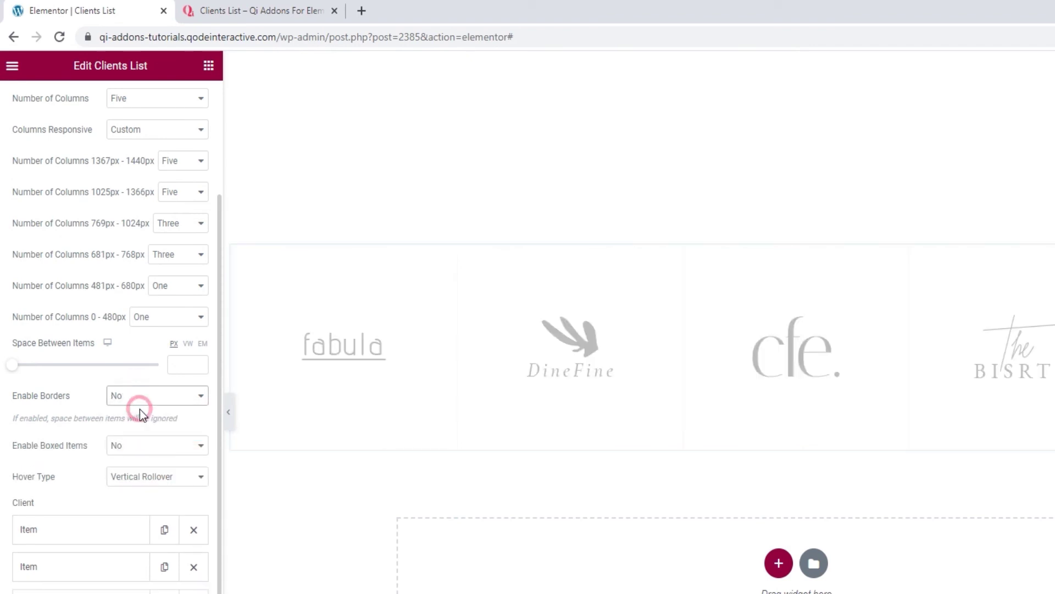
click(157, 446)
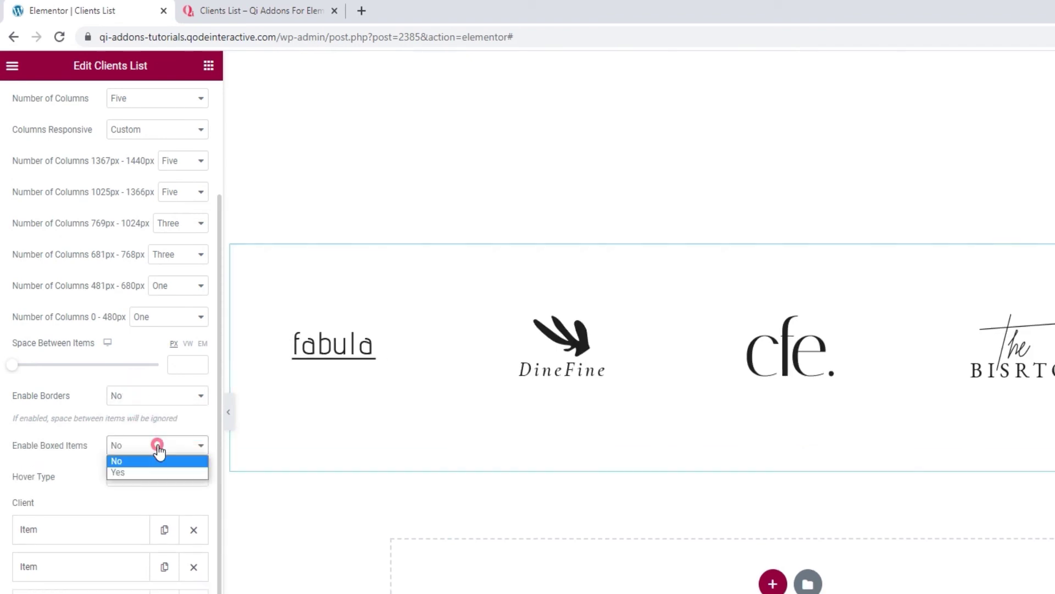
click(151, 474)
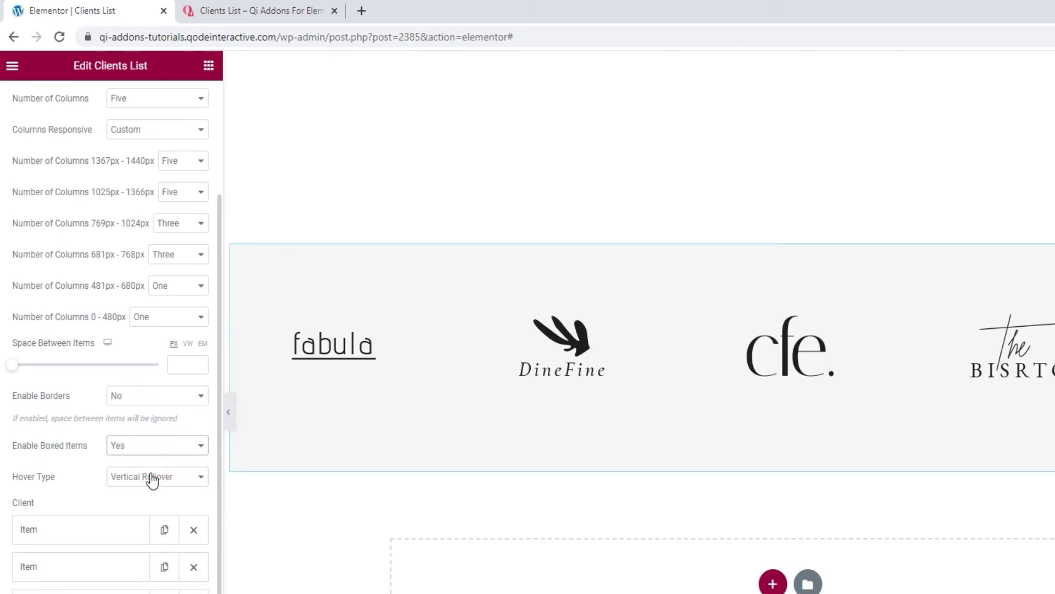
scroll(143, 418, up, 5)
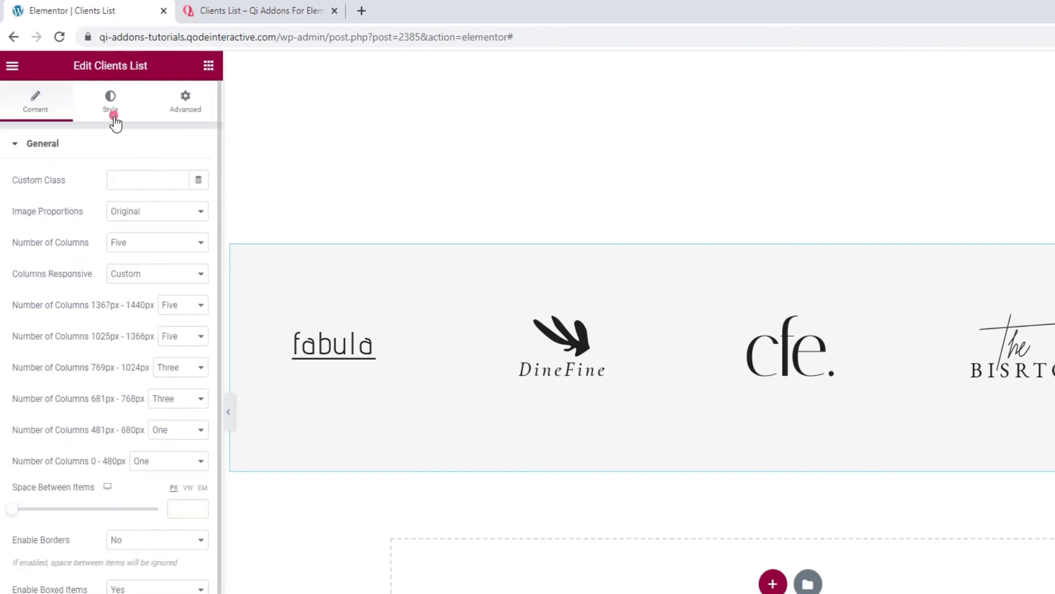
click(114, 120)
Try a red Boxed Style background colour, then clear it so the logo boxes stay grey.
click(105, 189)
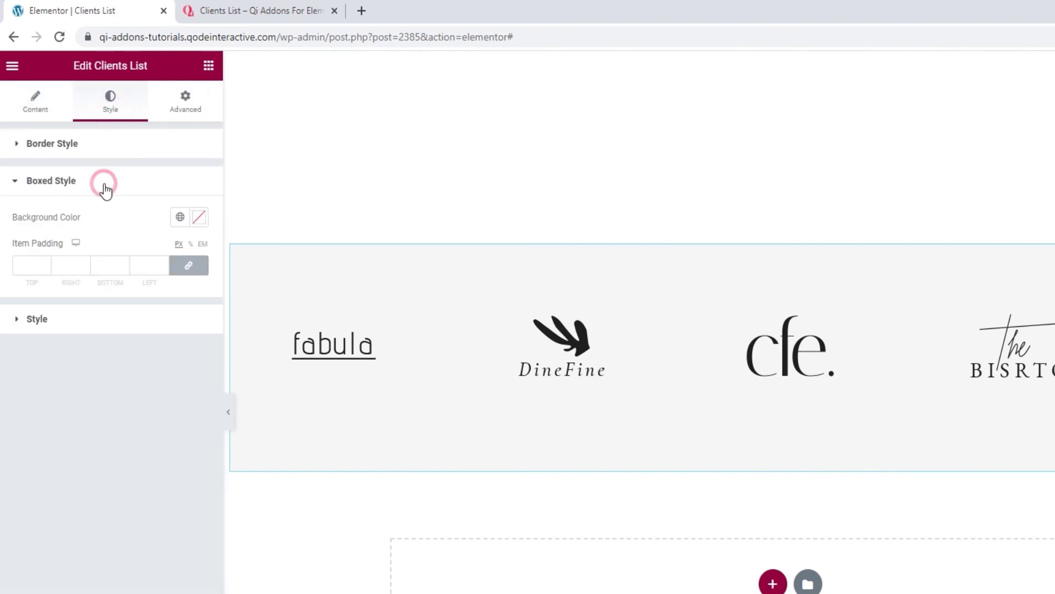
click(196, 218)
drag(132, 299, 117, 297)
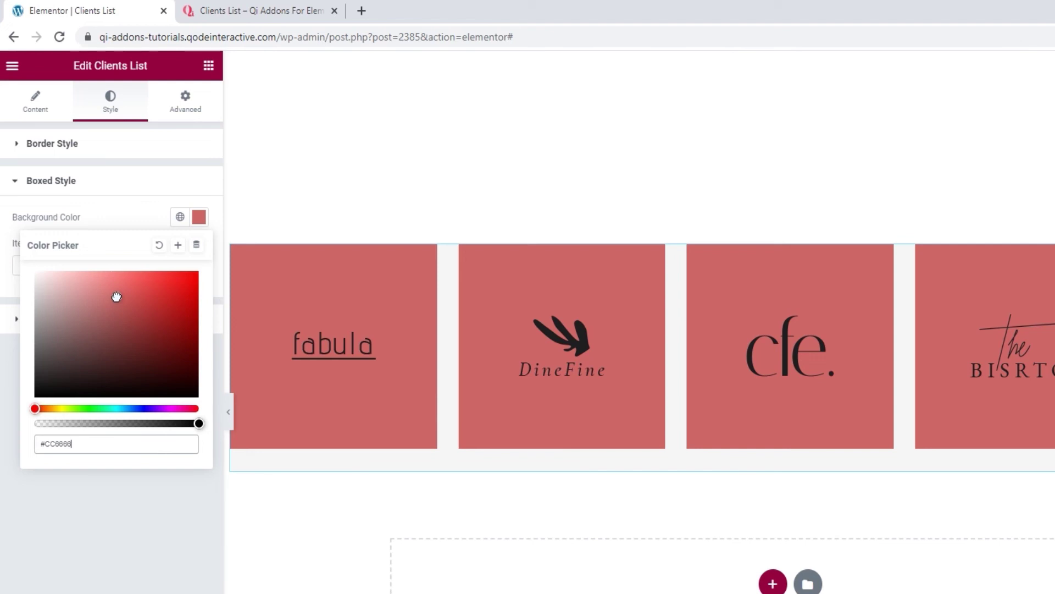
click(158, 245)
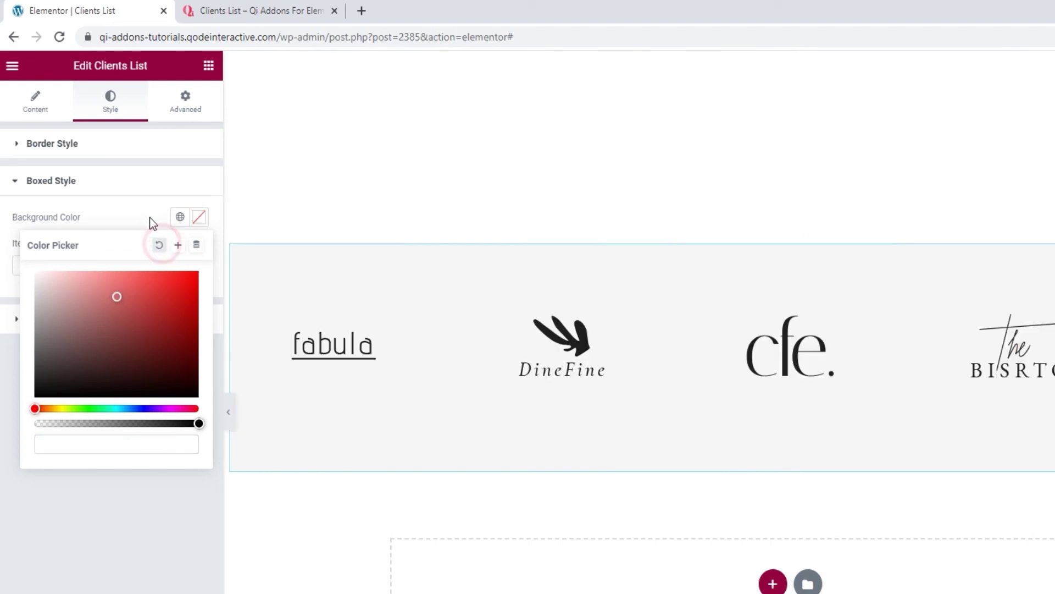
click(149, 216)
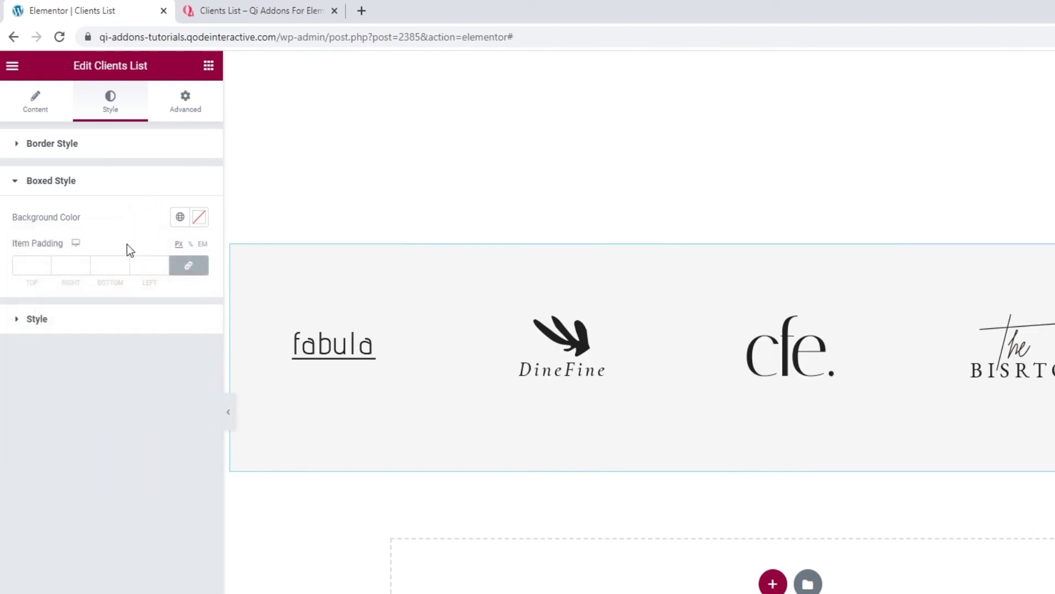
Try Item Padding values 2 and 3, then delete them to leave padding unset.
click(46, 263)
click(46, 263)
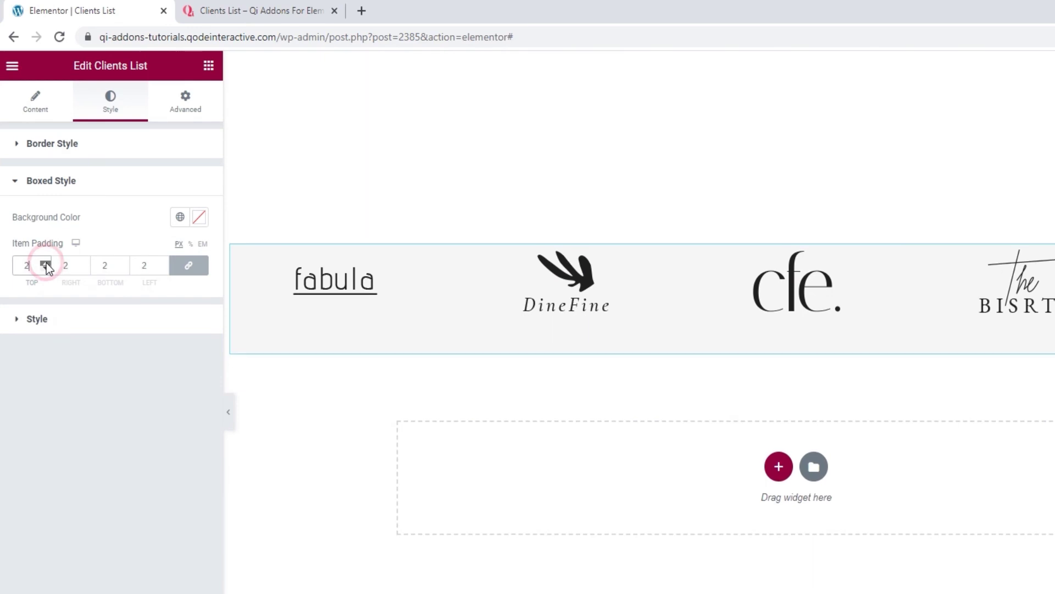
click(46, 262)
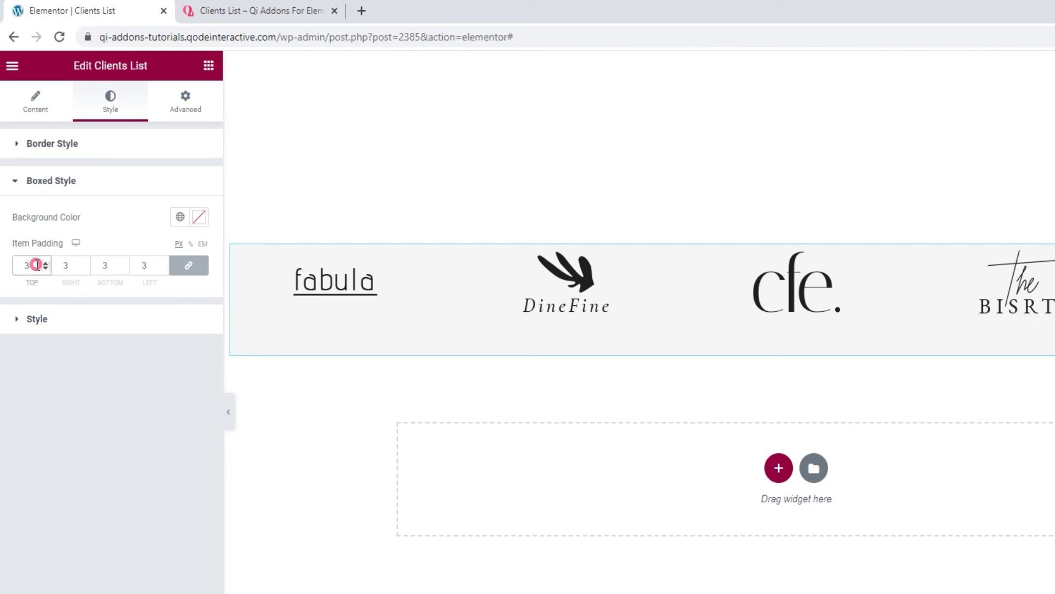
key(BackSpace)
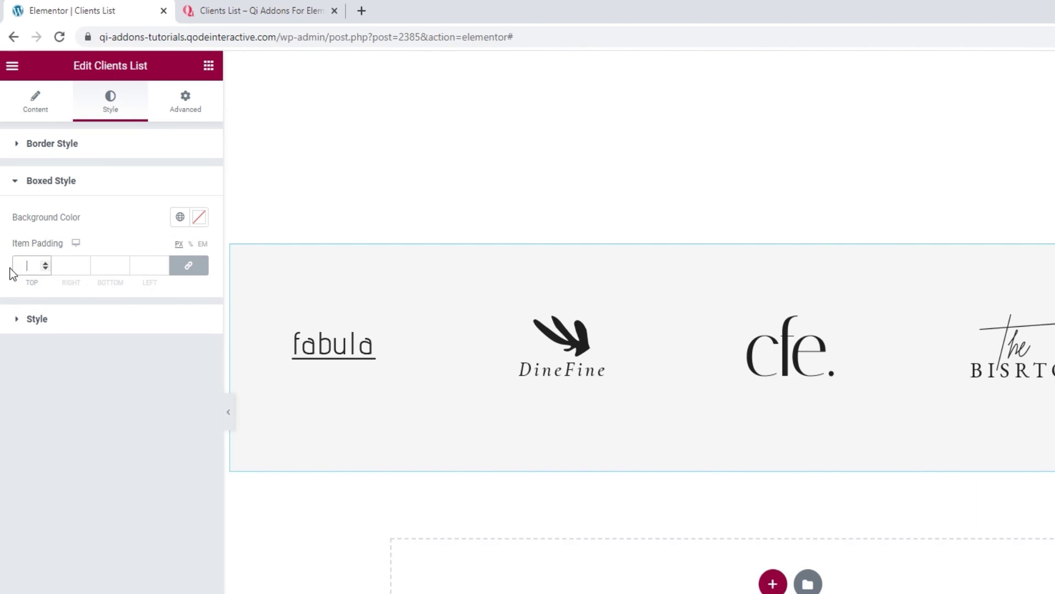
Set Enable Boxed Items to No and Enable Borders to All Border, then deselect the widget.
click(35, 115)
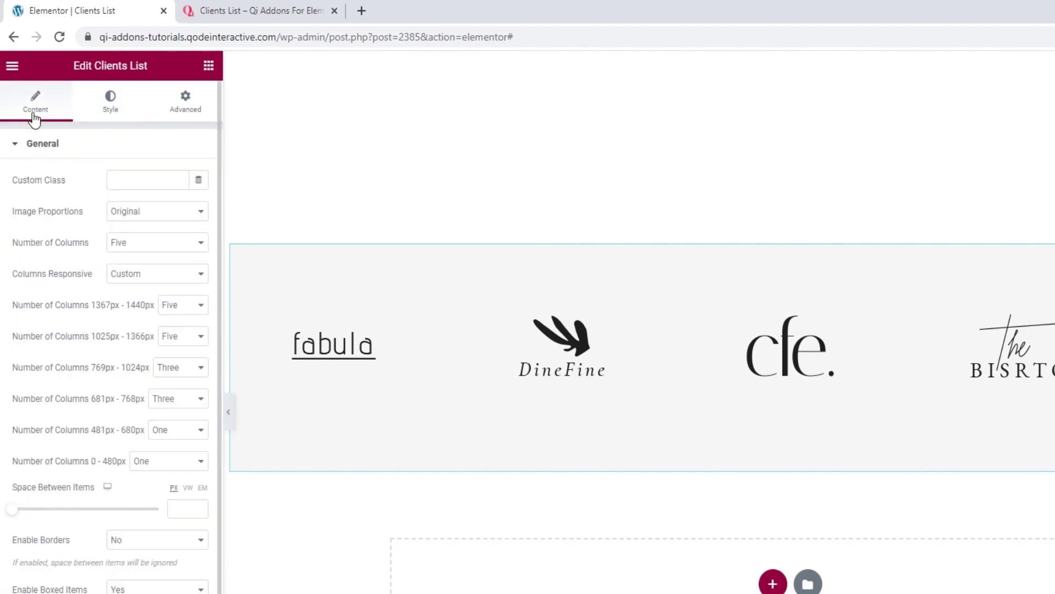
scroll(49, 287, down, 3)
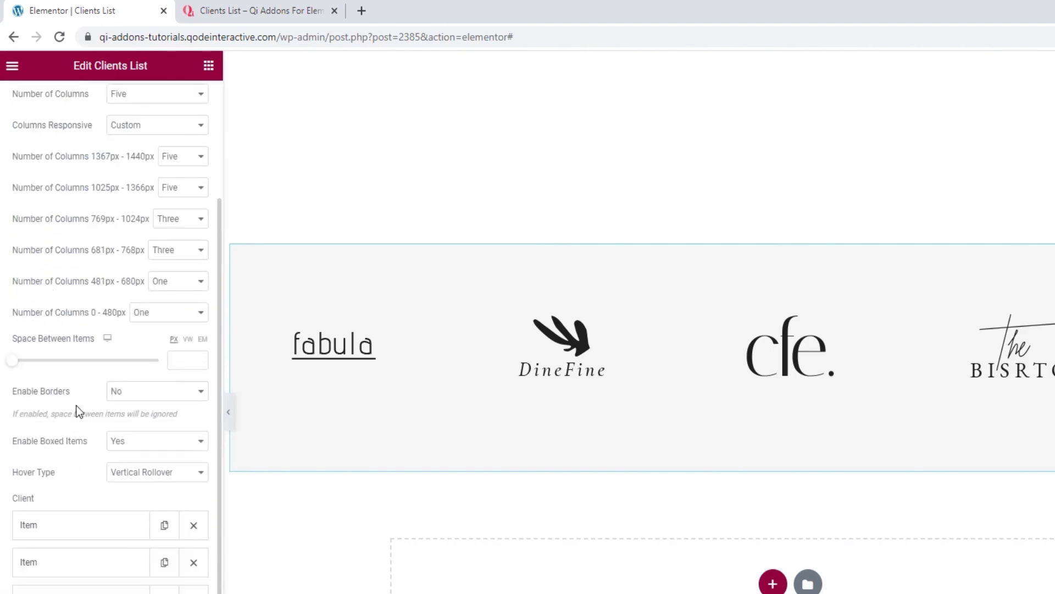
click(137, 440)
click(136, 456)
click(145, 391)
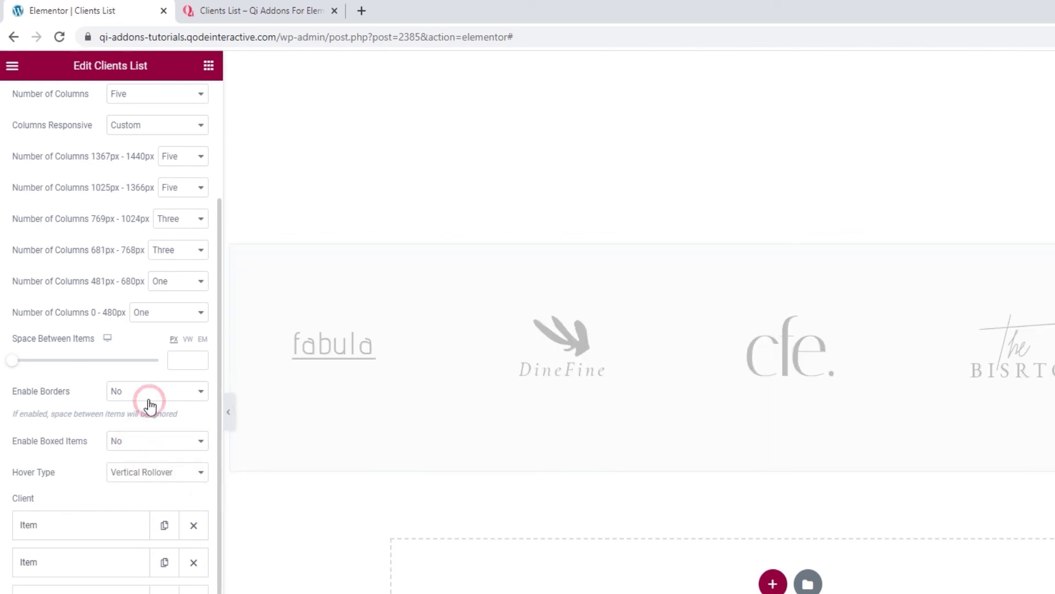
click(137, 425)
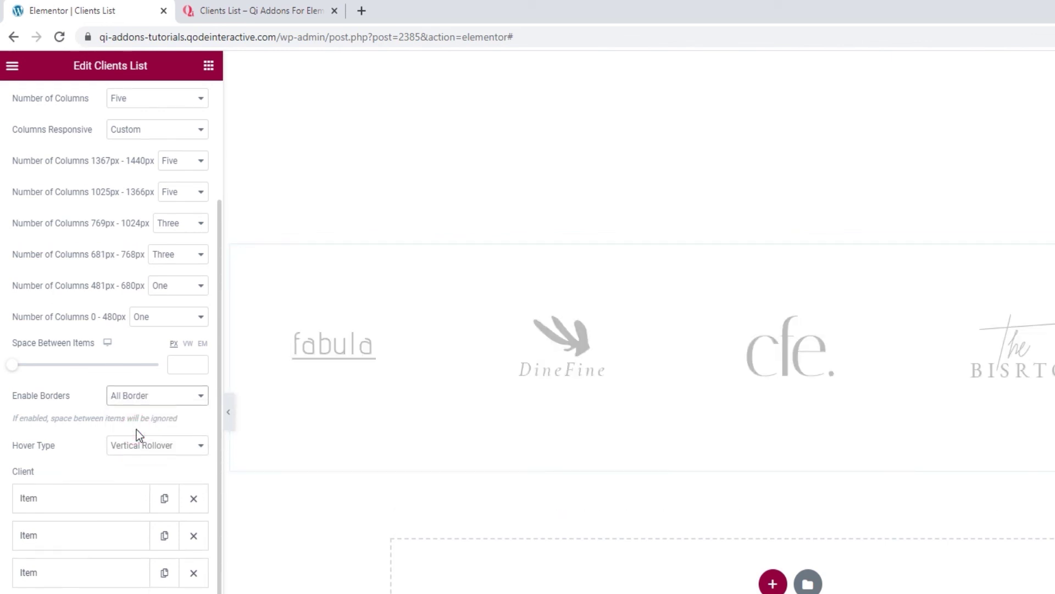
click(395, 133)
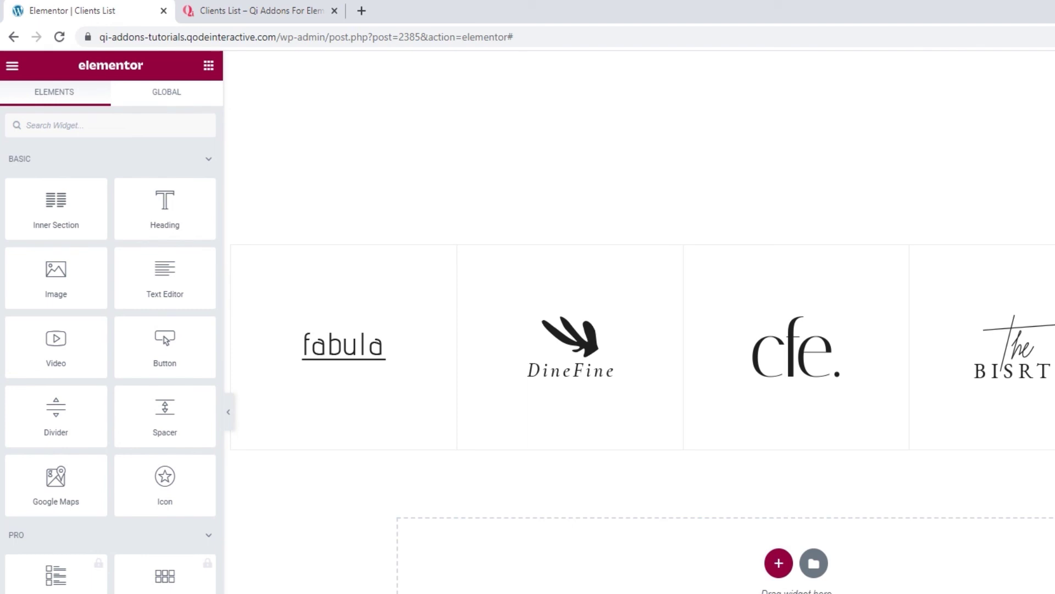
click(297, 18)
Scroll down the Qi Addons Clients List demo past the bordered logo grid to 'Feature additional text'.
scroll(528, 330, up, 15)
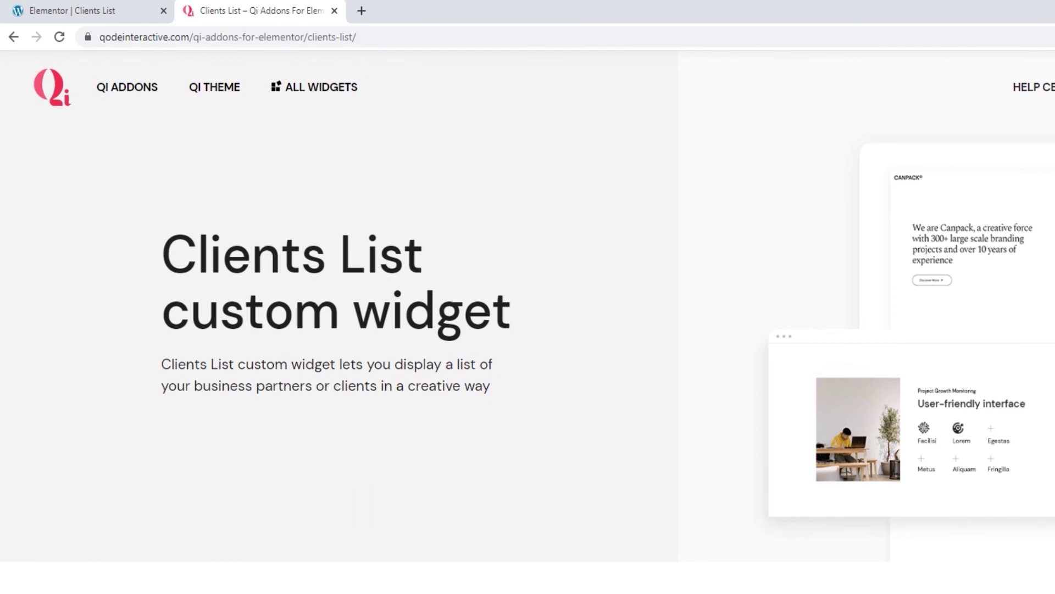
scroll(528, 330, down, 8)
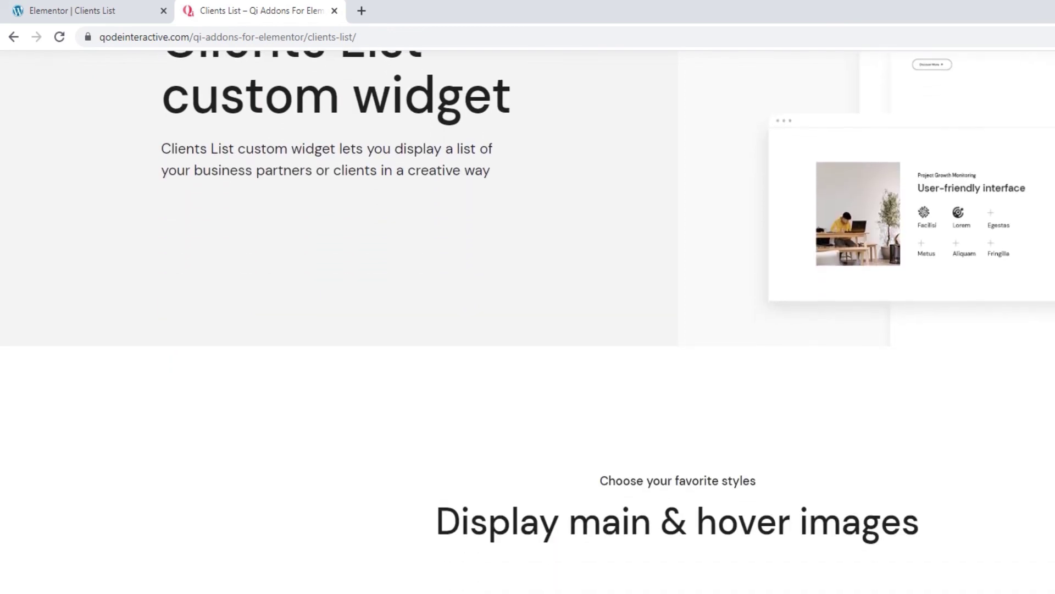
scroll(528, 330, down, 8)
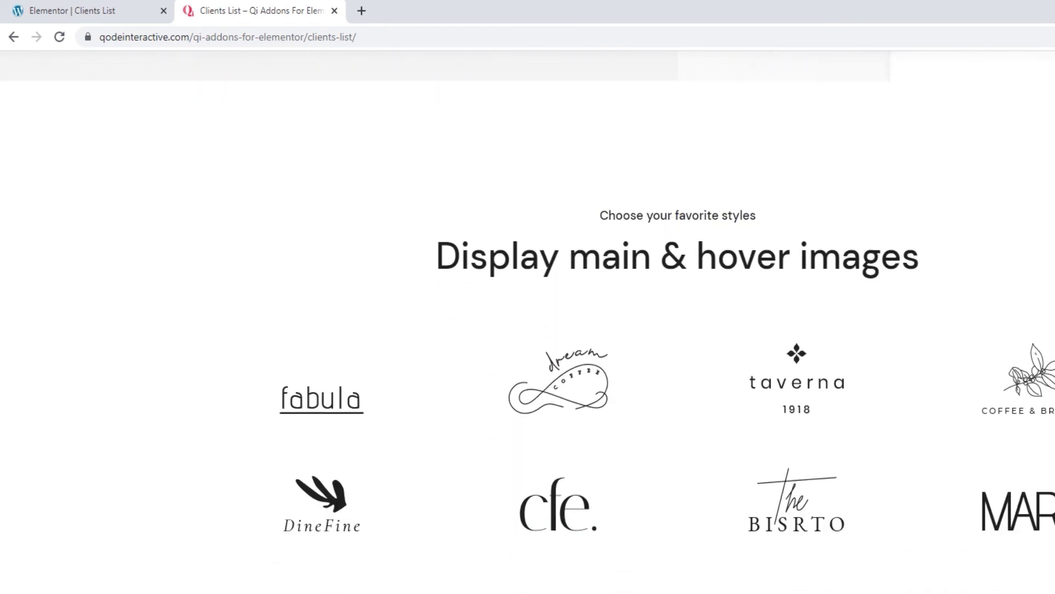
scroll(528, 379, down, 2)
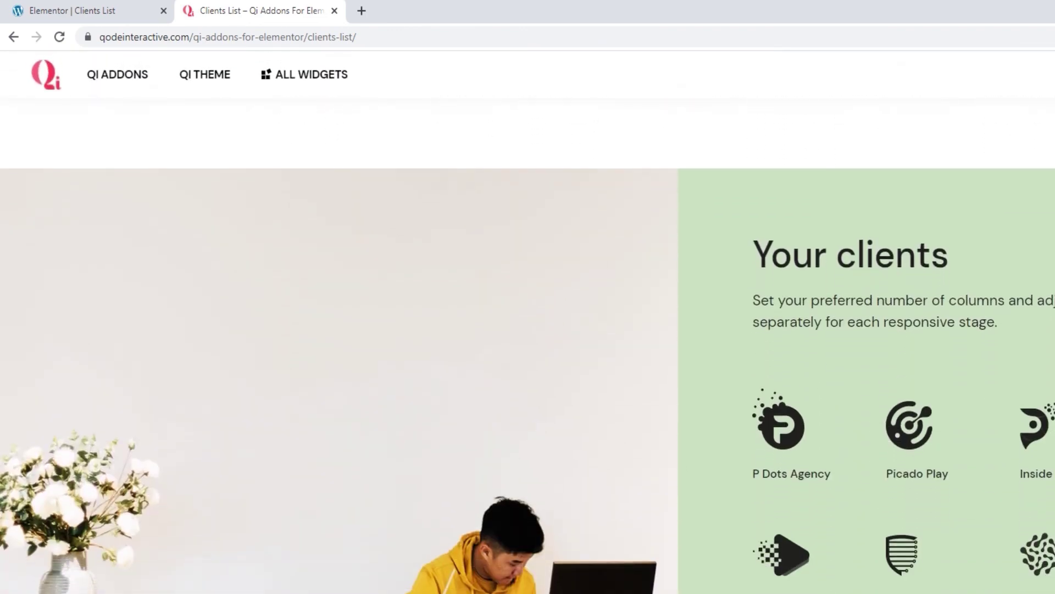
scroll(528, 330, down, 7)
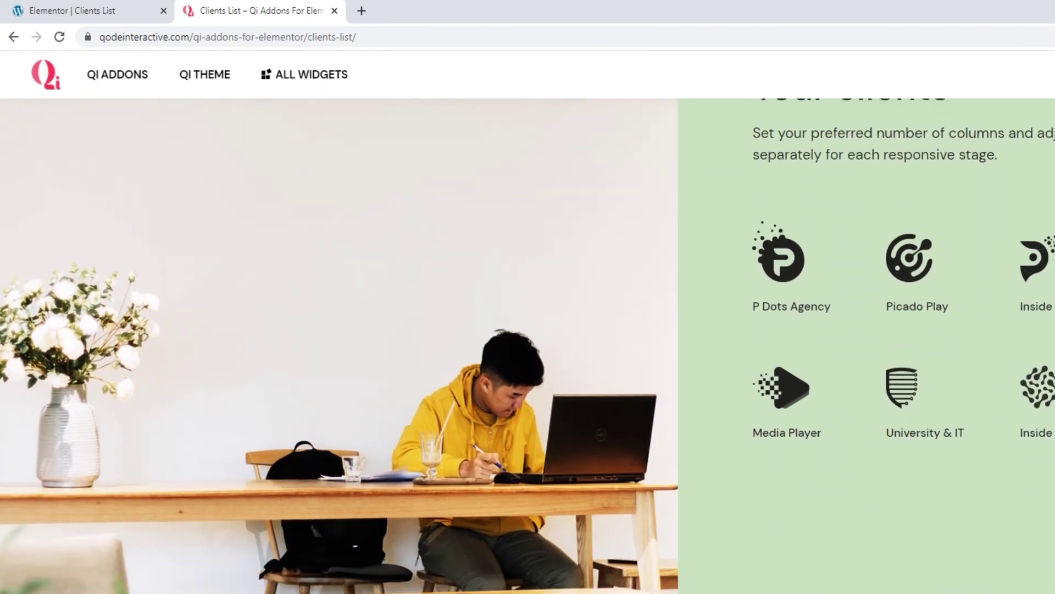
scroll(527, 346, down, 6)
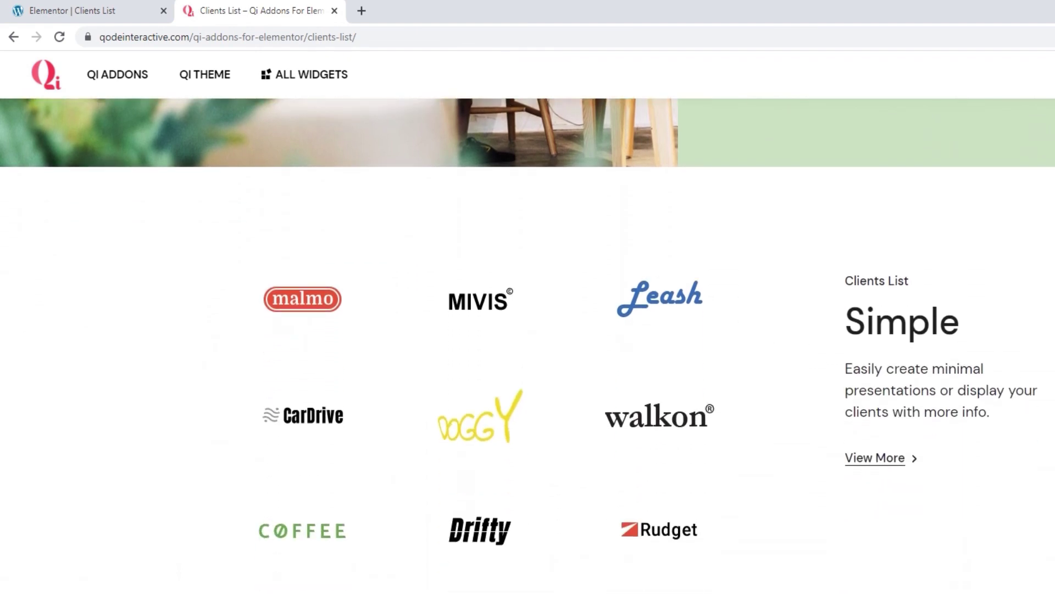
scroll(527, 345, down, 8)
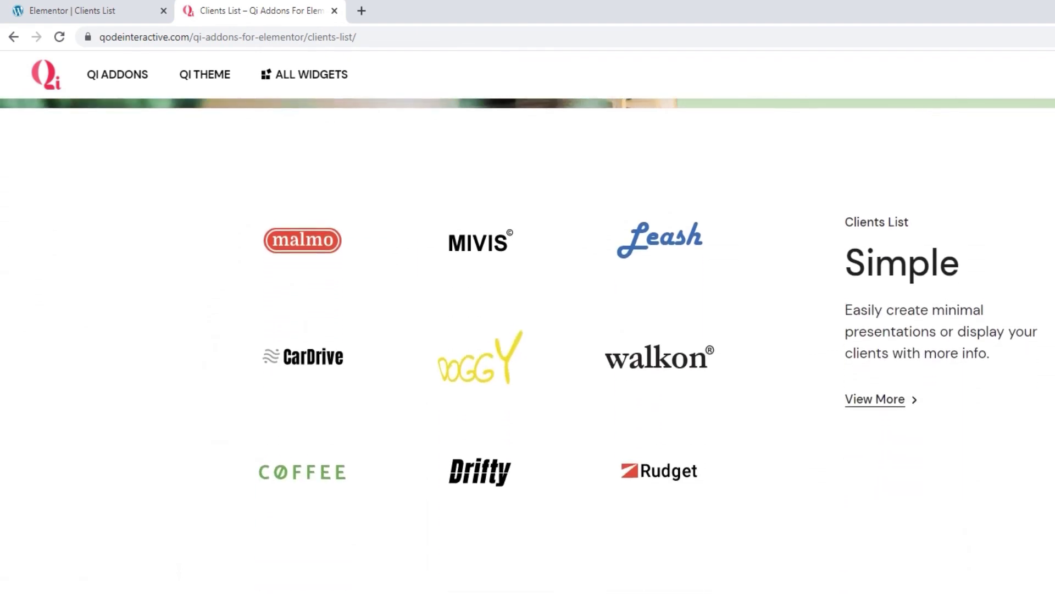
scroll(528, 330, down, 1)
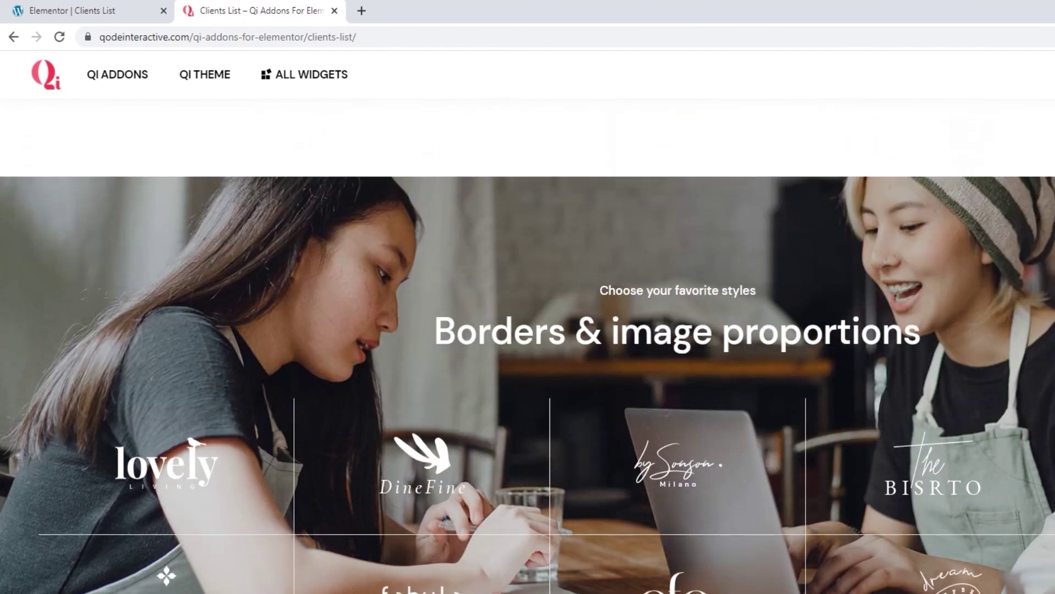
scroll(528, 330, down, 7)
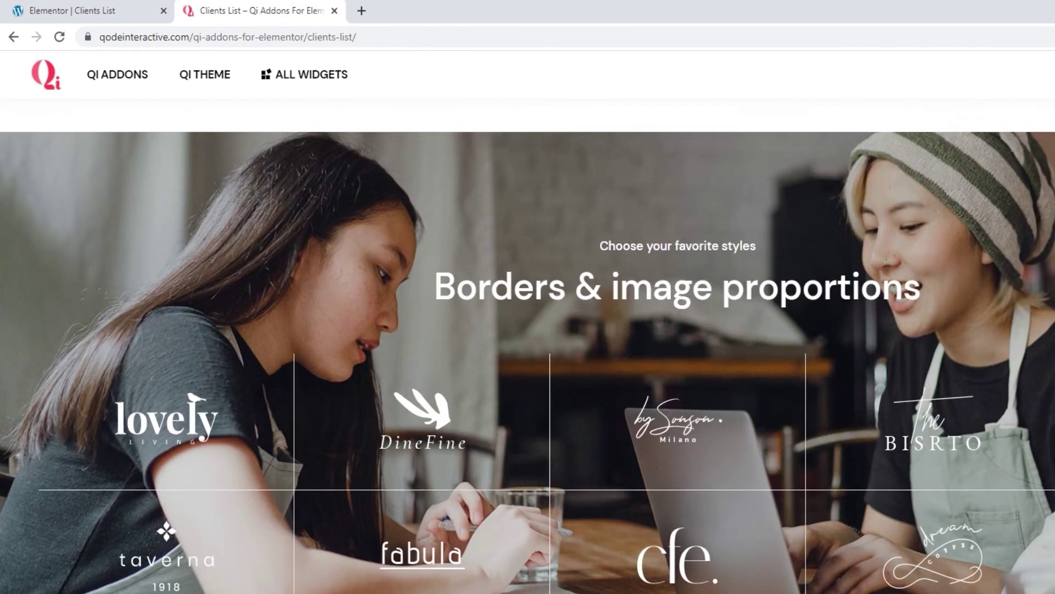
scroll(527, 345, down, 7)
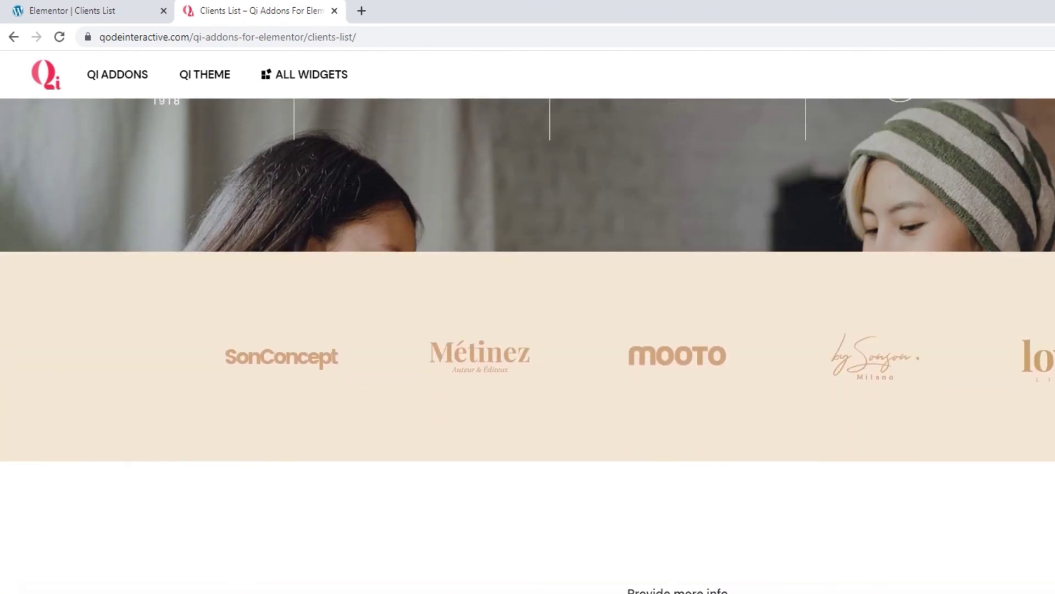
scroll(527, 345, down, 4)
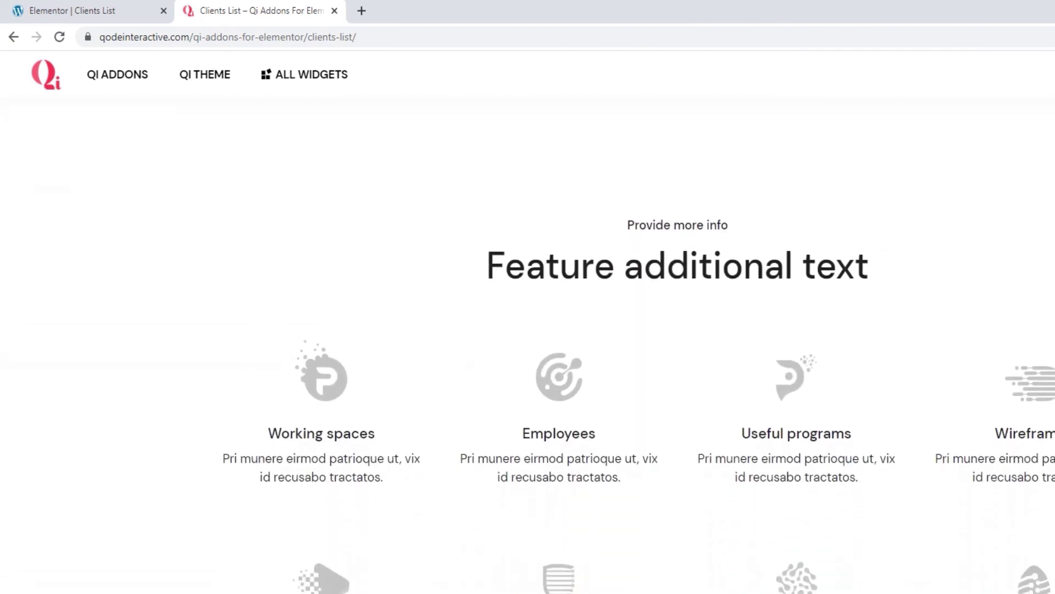
scroll(528, 346, down, 5)
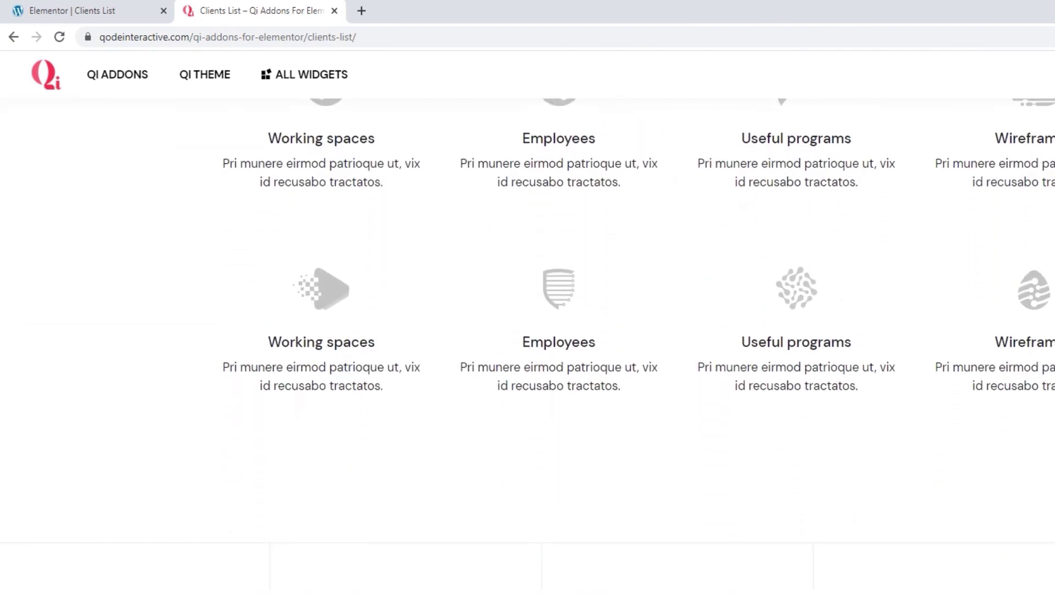